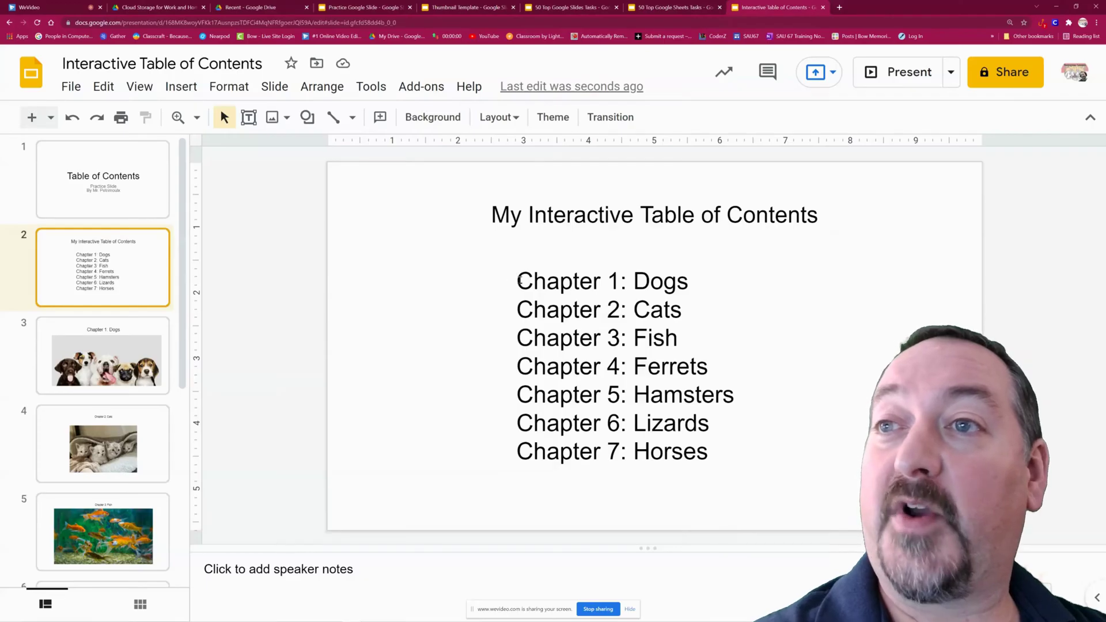
Step: After checking slide 3, link the 'Chapter 1: Dogs' contents line to Slide 3: Chapter 1: Dogs
drag(517, 281, 688, 286)
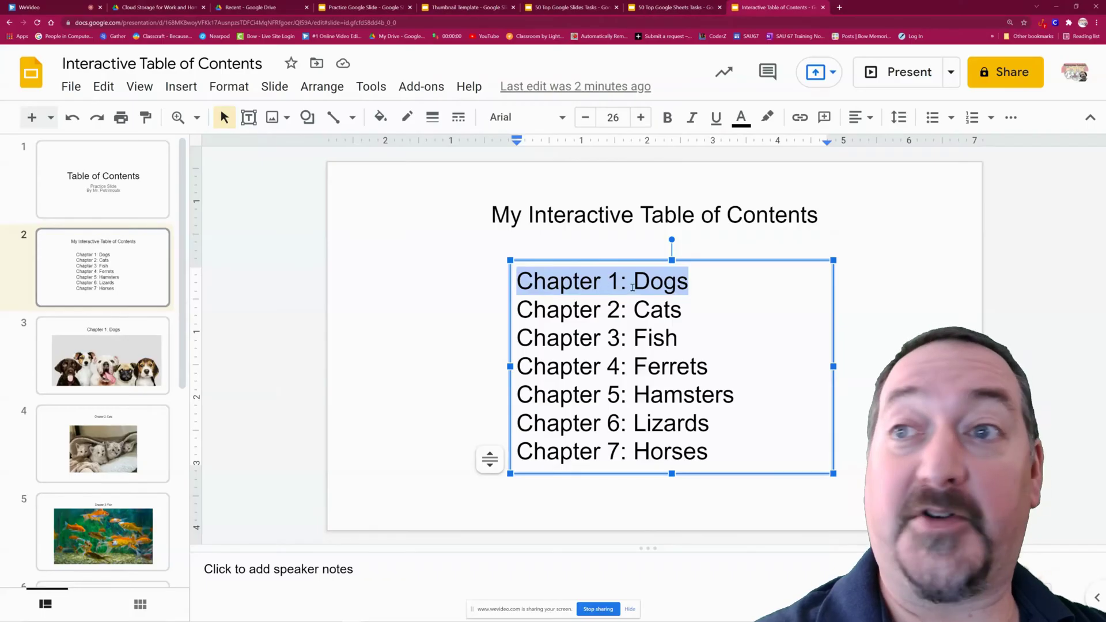
click(109, 348)
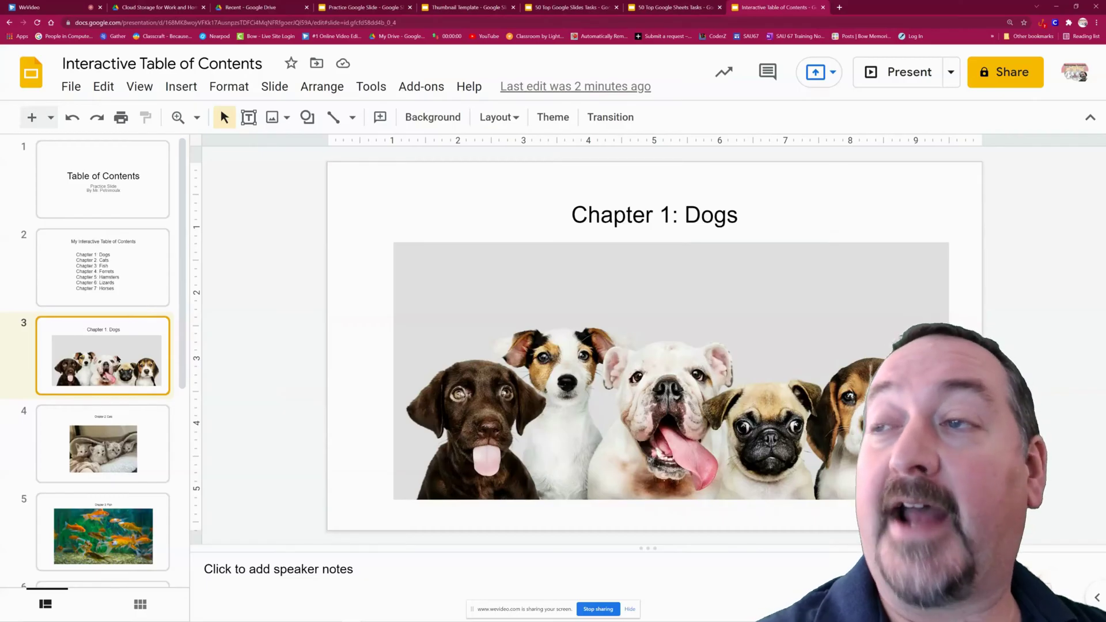
click(110, 268)
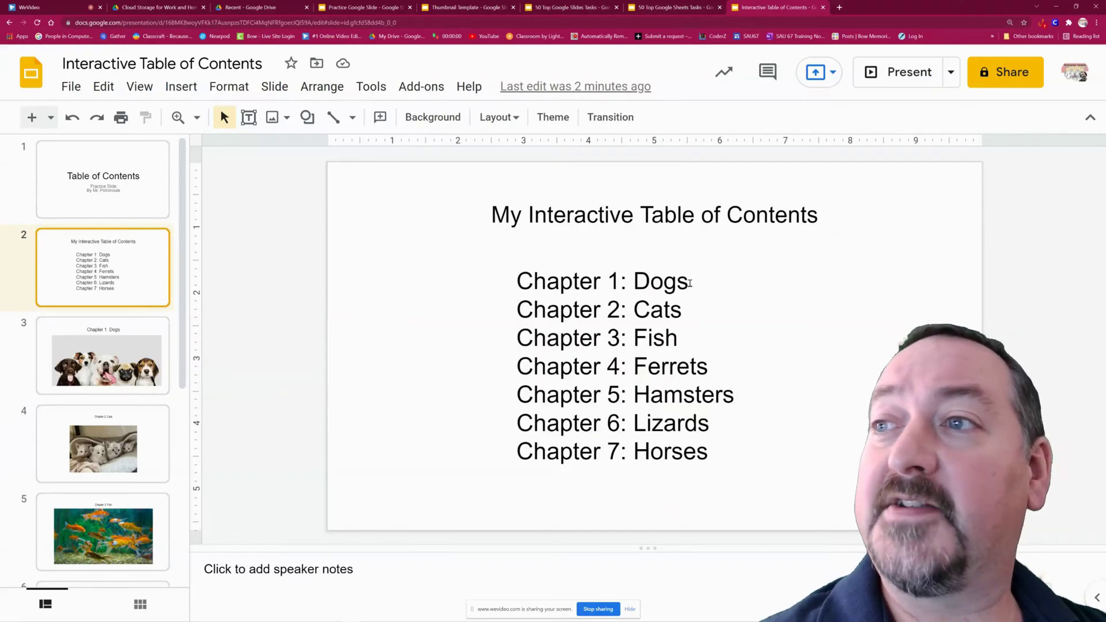
click(114, 352)
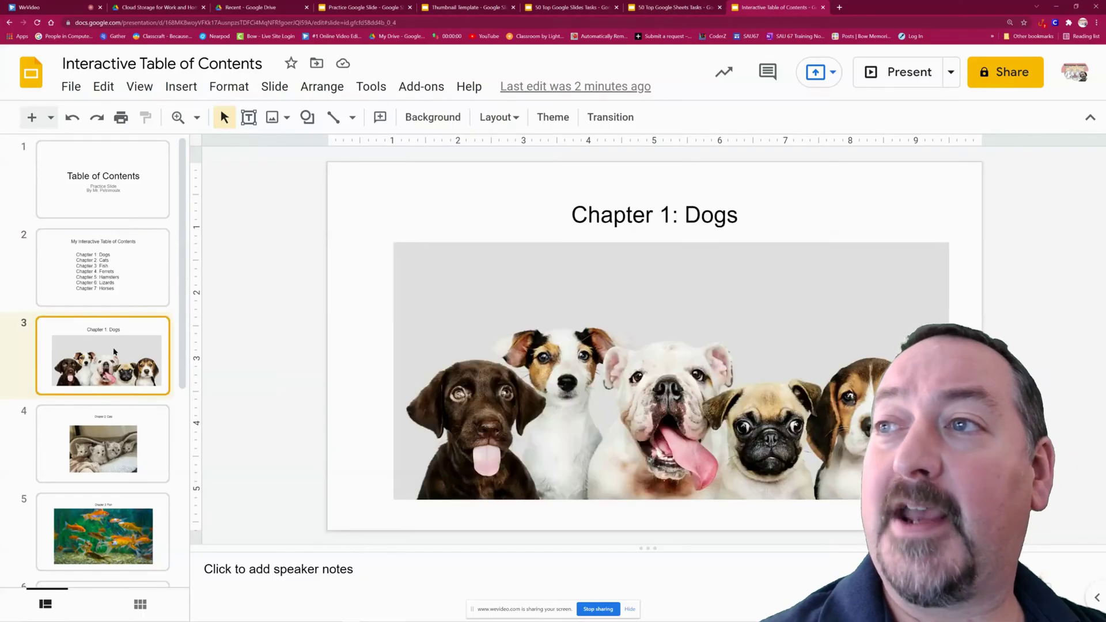
click(104, 273)
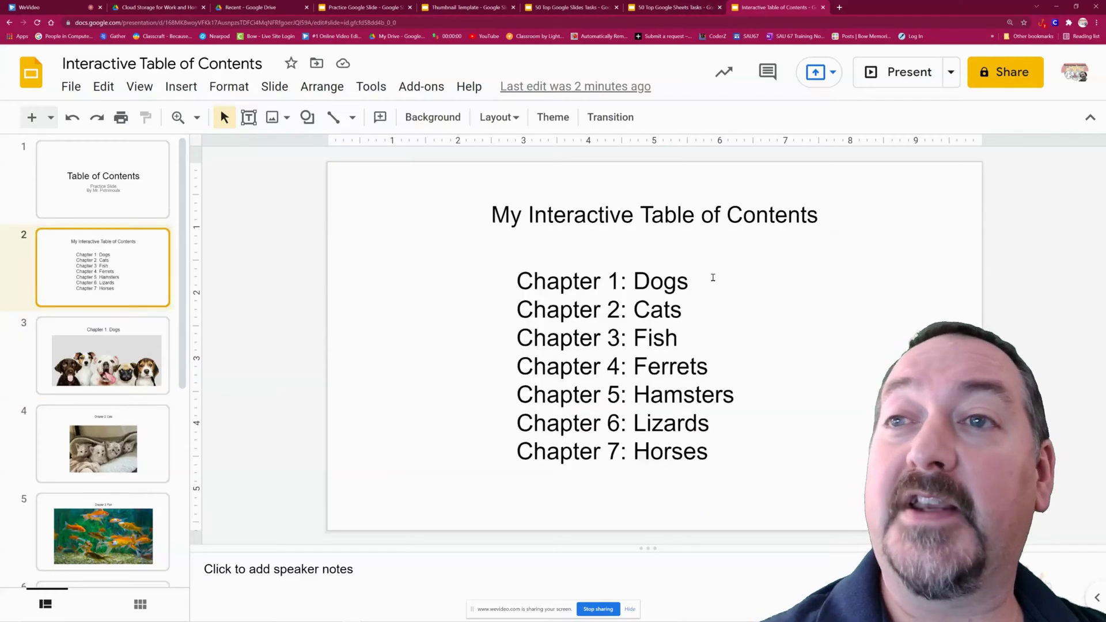
drag(712, 280, 522, 281)
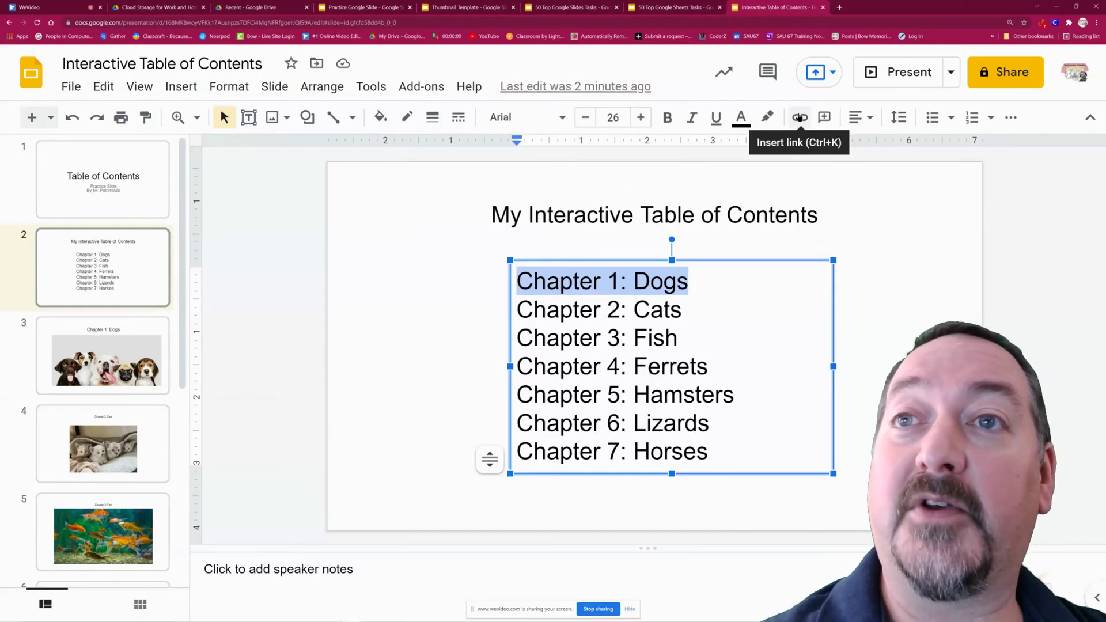
click(798, 117)
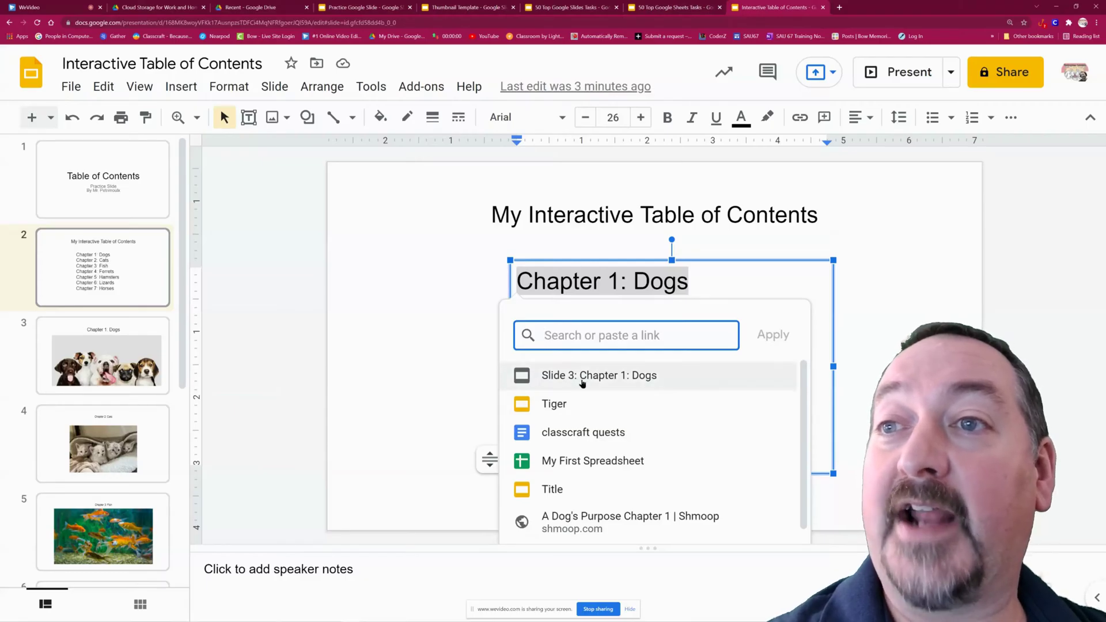
click(612, 378)
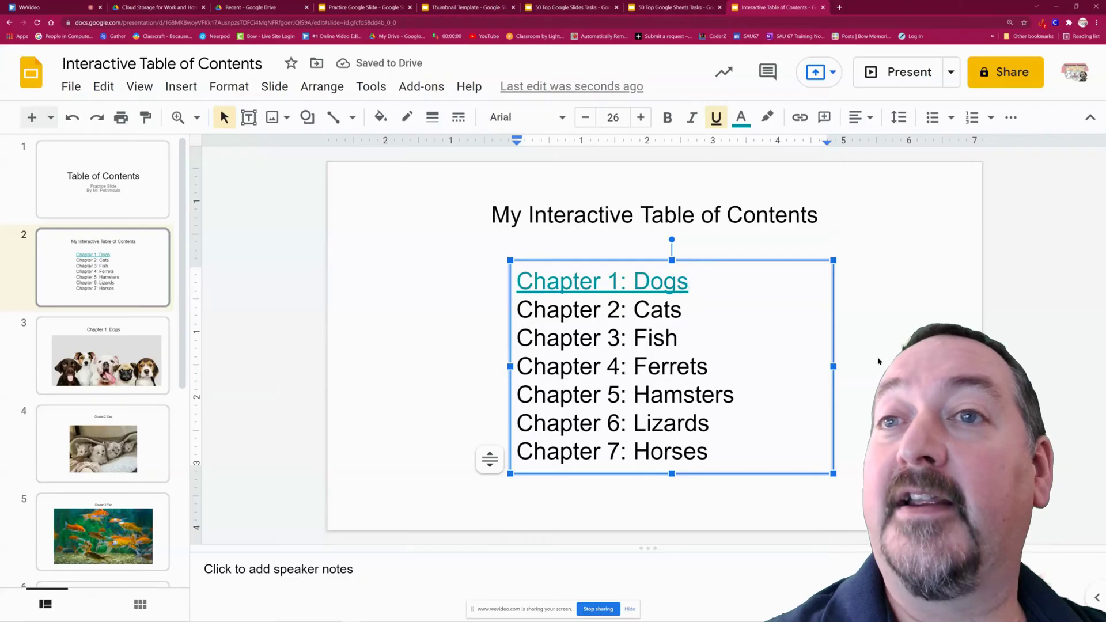
click(854, 185)
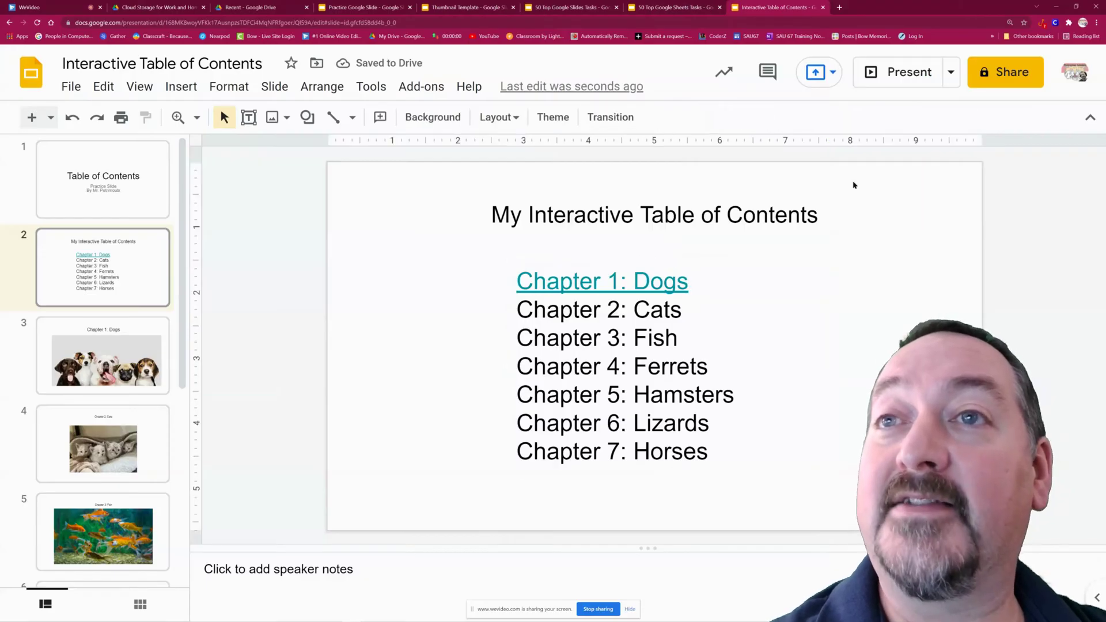
Step: Present the slideshow, follow the 'Chapter 1: Dogs' link to slide 3, then exit
click(900, 71)
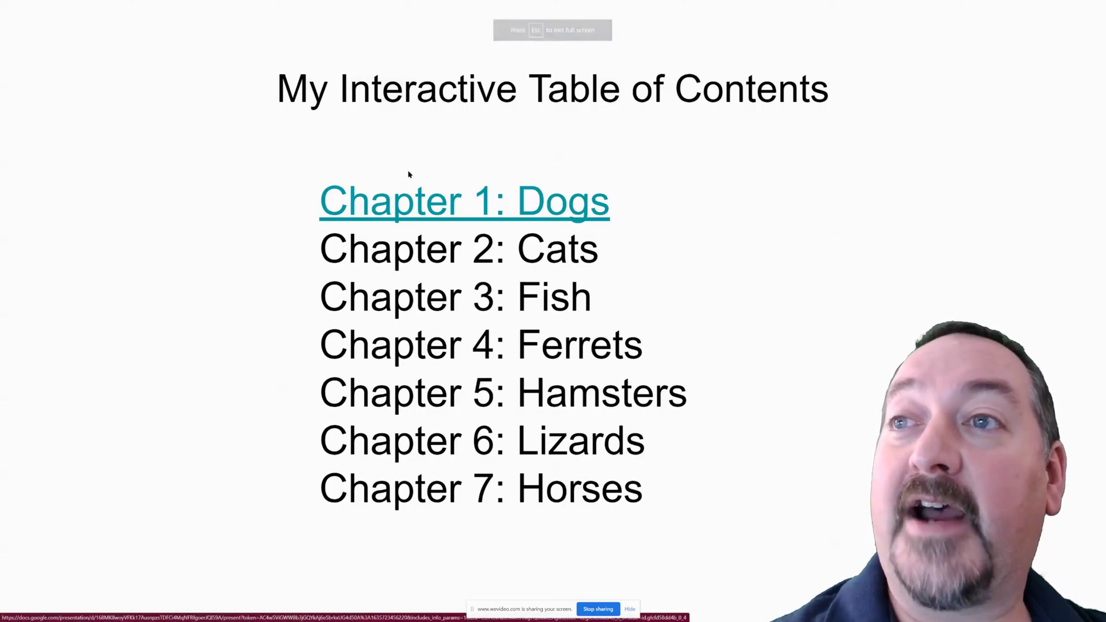
click(425, 203)
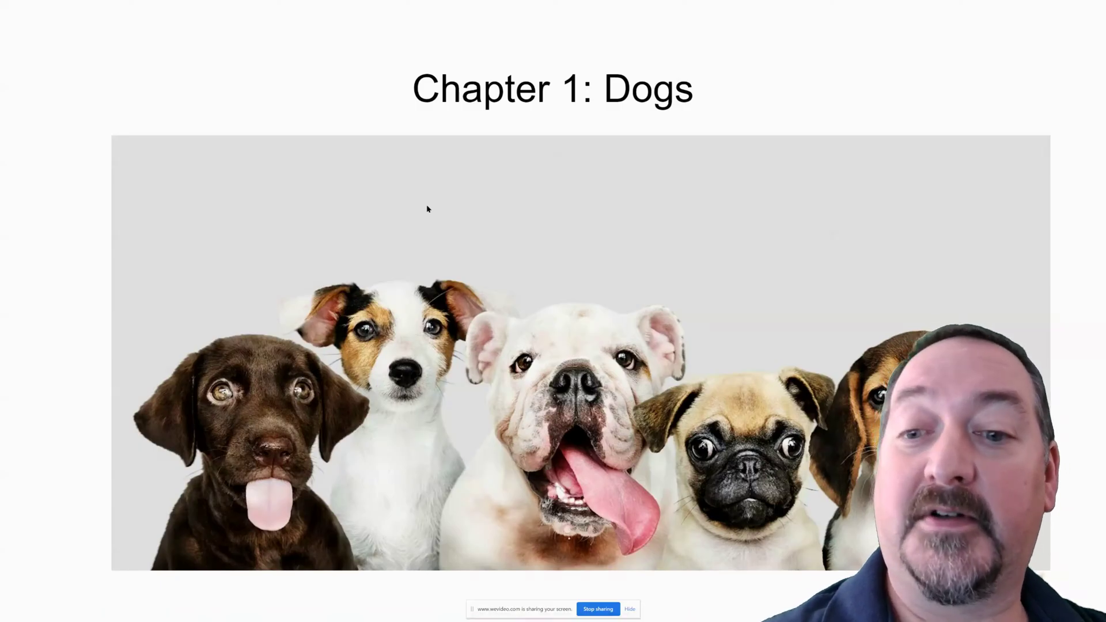
key(Escape)
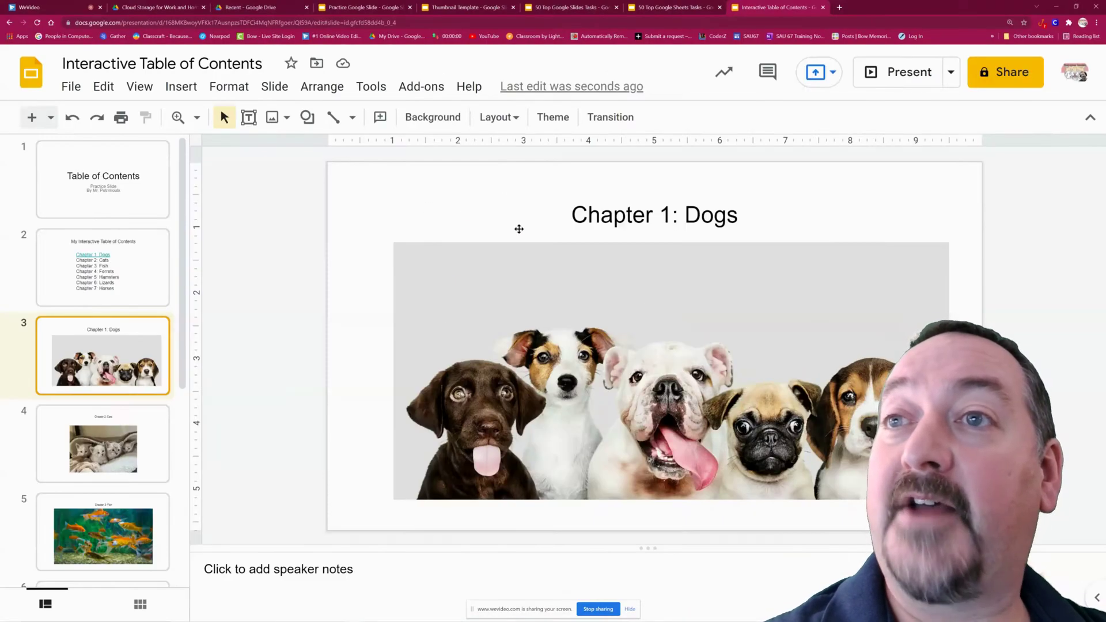
Step: On slide 2, link the 'Chapter 2: Cats' line to Slide 4: Chapter 2: Cats
click(128, 256)
click(682, 313)
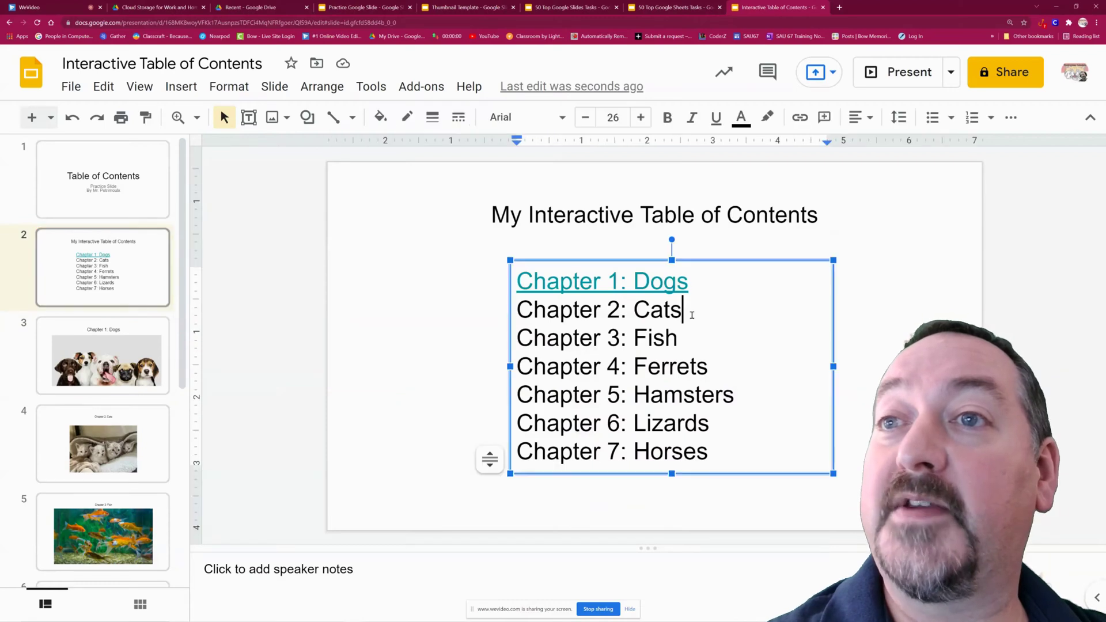
drag(682, 312, 514, 311)
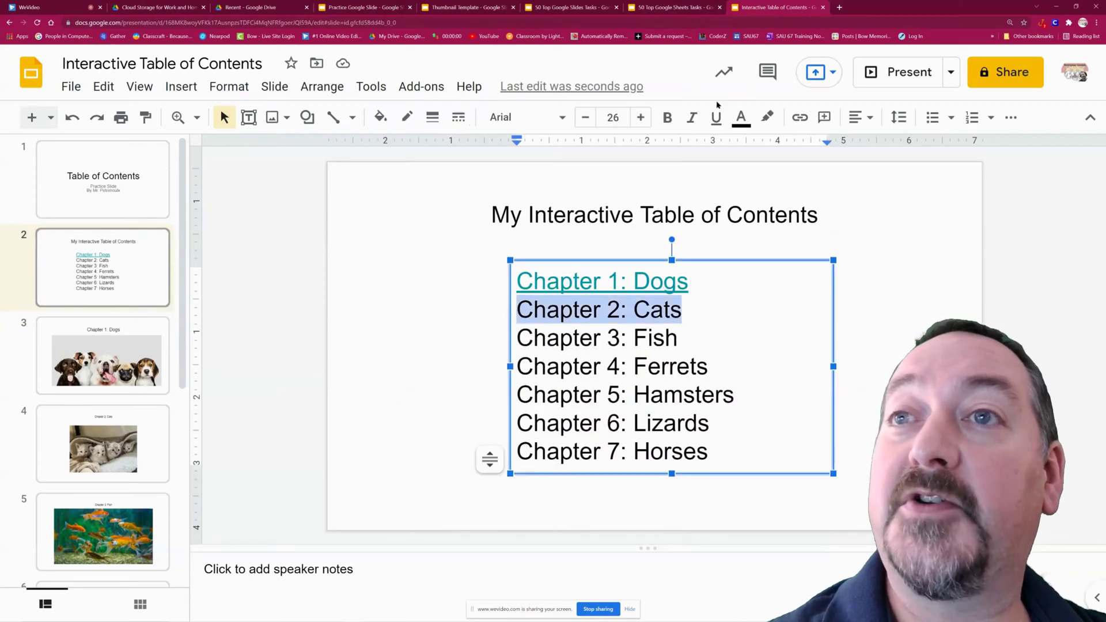
click(799, 117)
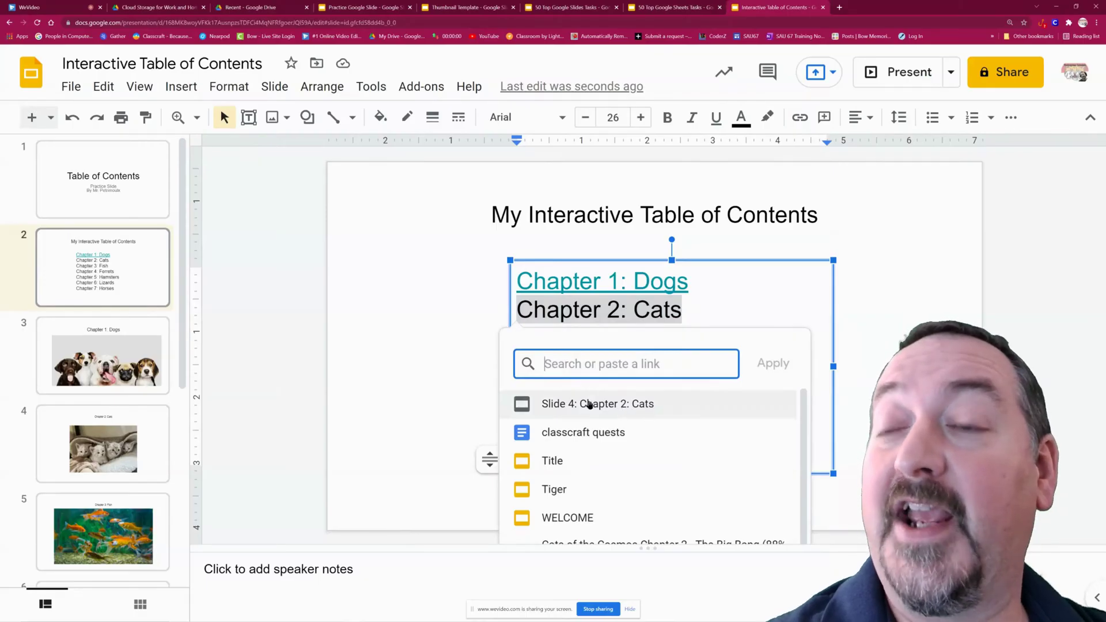
click(624, 405)
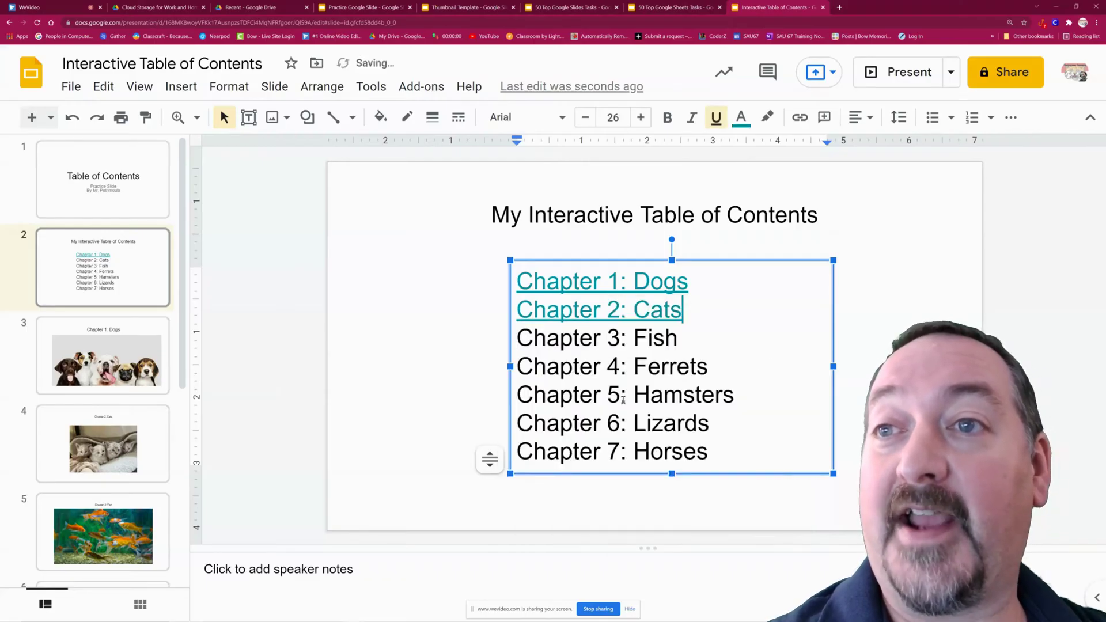
click(696, 343)
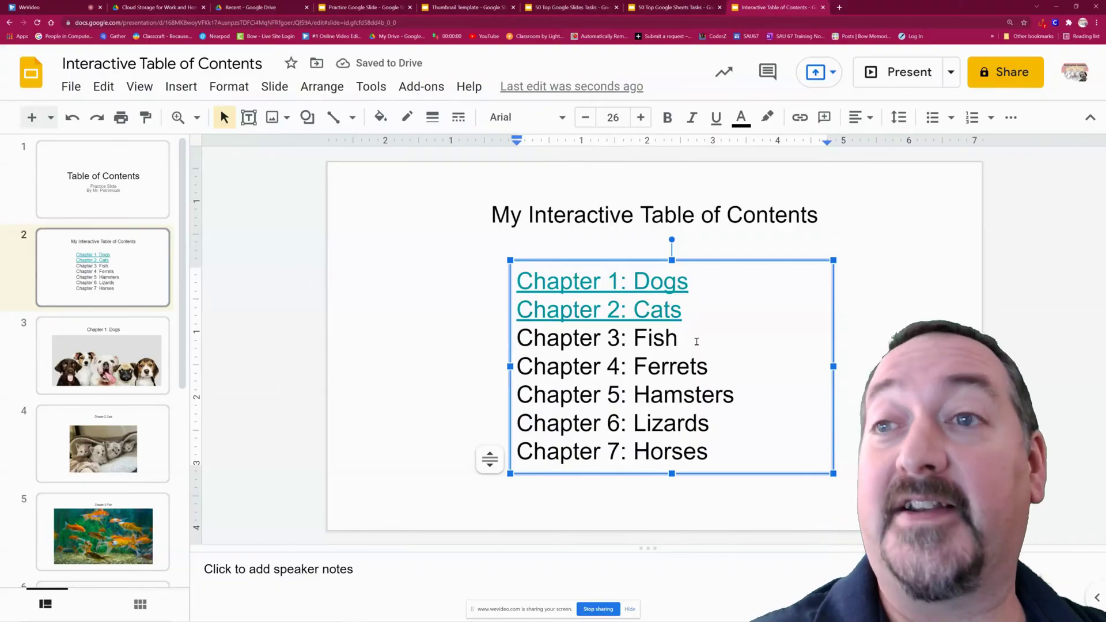
Step: Link 'Chapter 3: Fish' and 'Chapter 4: Ferrets' to their chapter slides, 5 and 6
drag(696, 342, 523, 340)
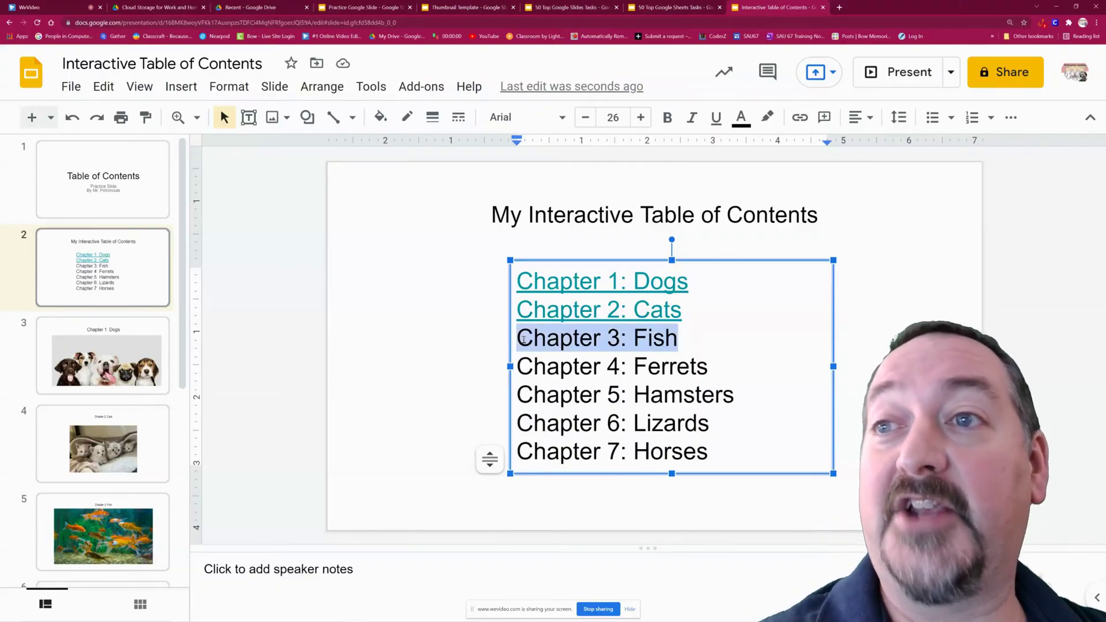
click(799, 118)
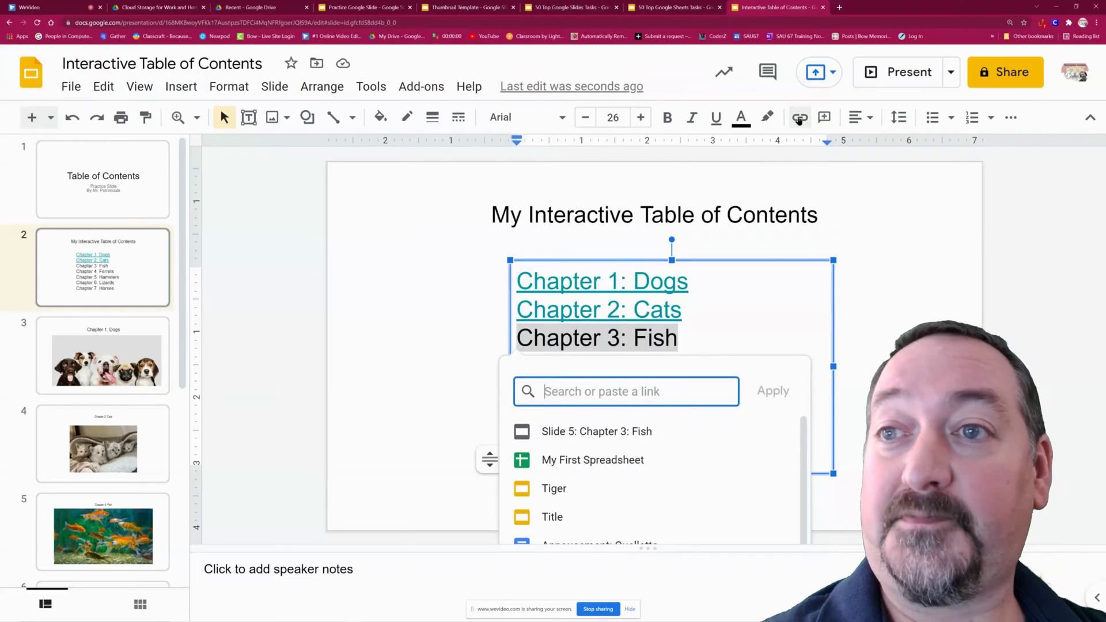
click(621, 436)
drag(711, 373, 516, 369)
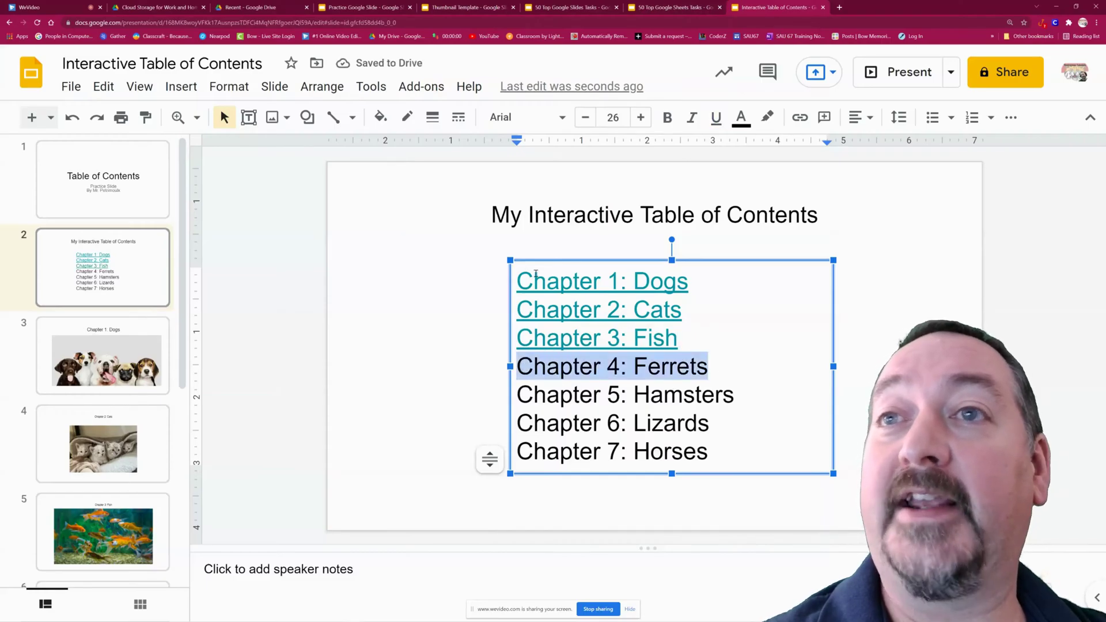
click(799, 118)
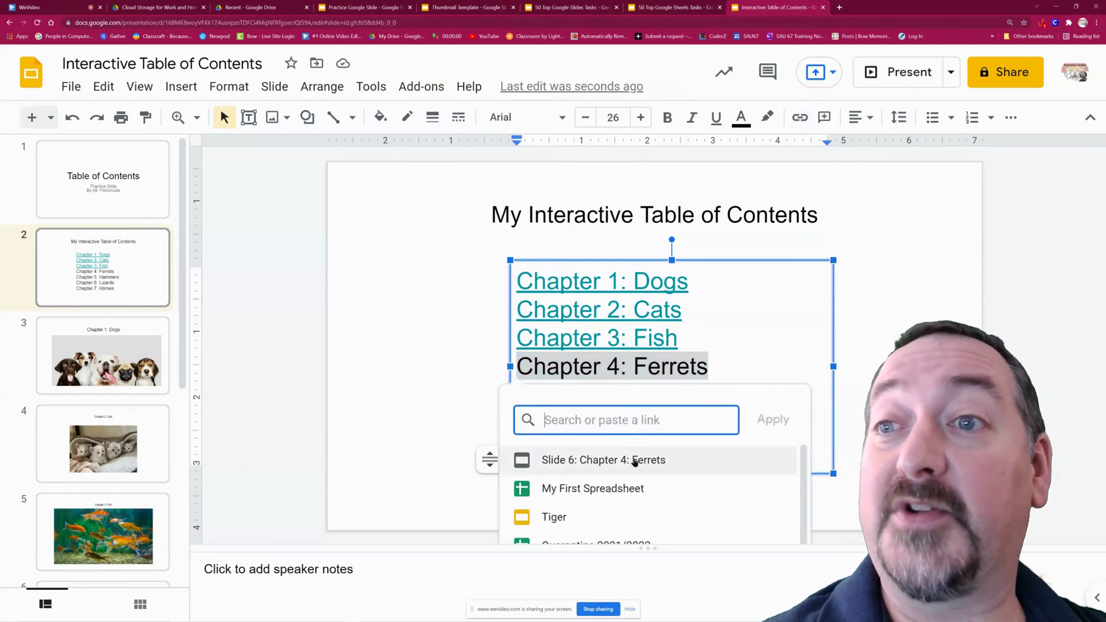
click(586, 463)
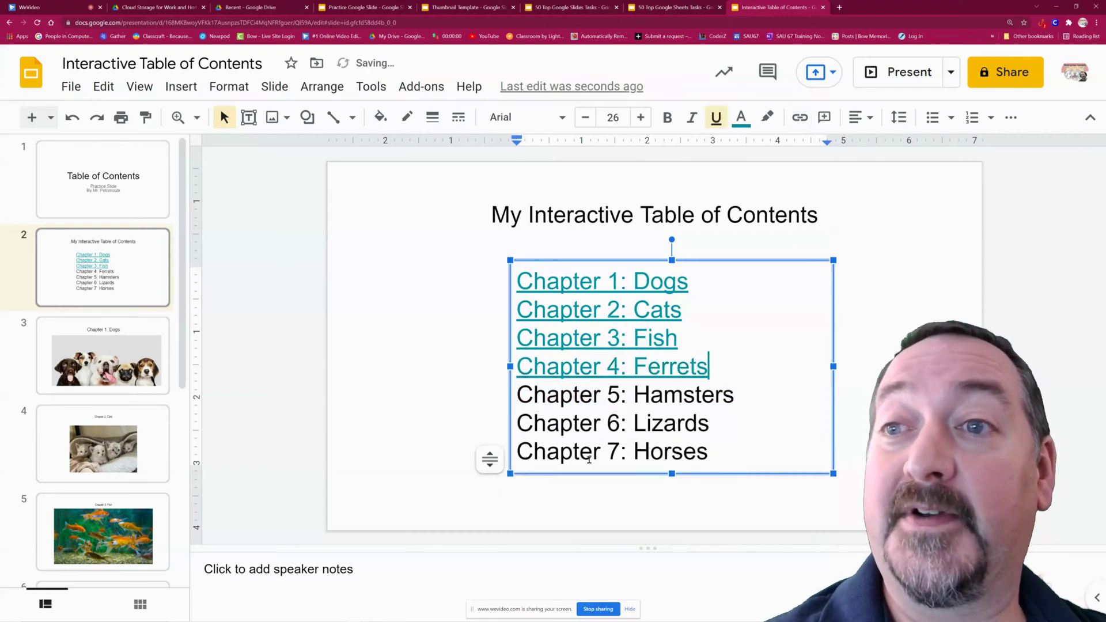
Step: Link 'Chapter 5: Hamsters' to slide 7 and 'Chapter 6: Lizards' to slide 8
drag(734, 395, 517, 395)
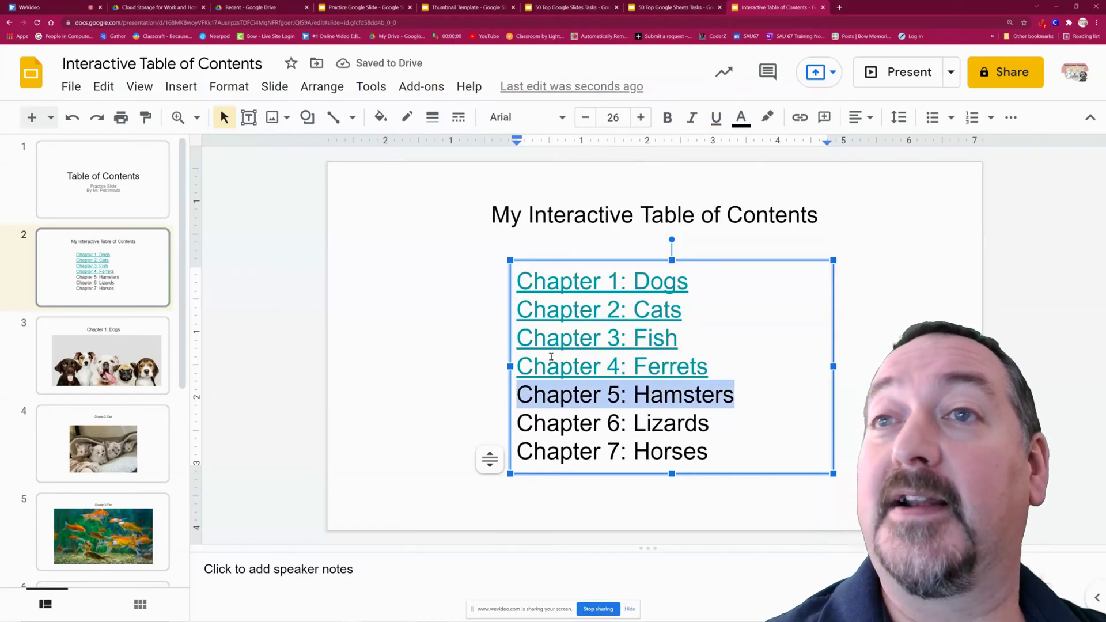
click(799, 117)
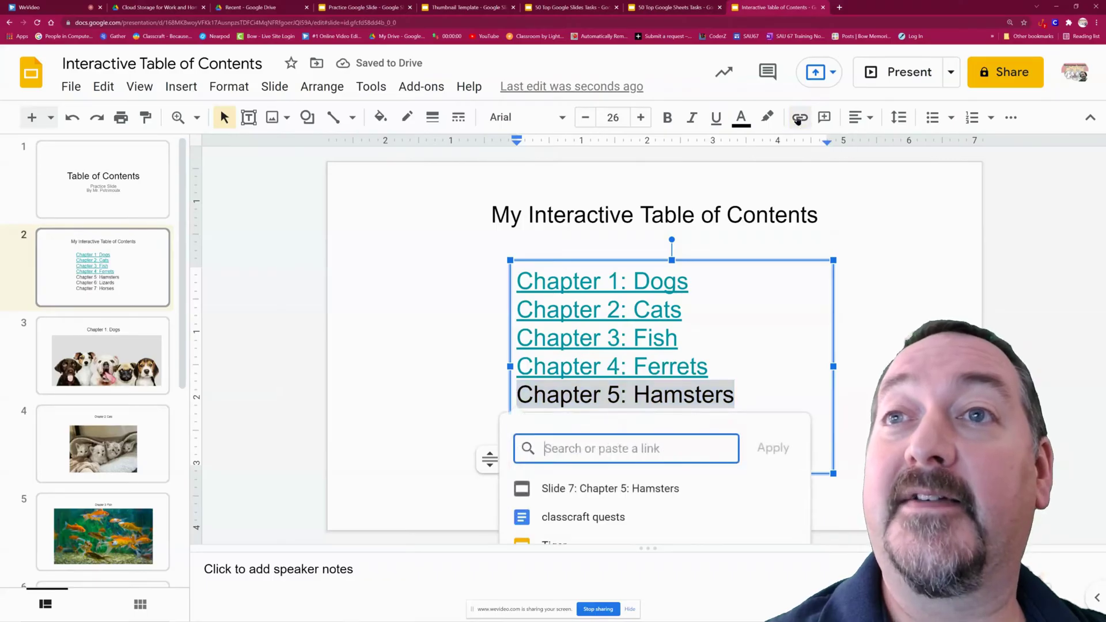
click(633, 489)
drag(720, 425, 516, 425)
click(799, 117)
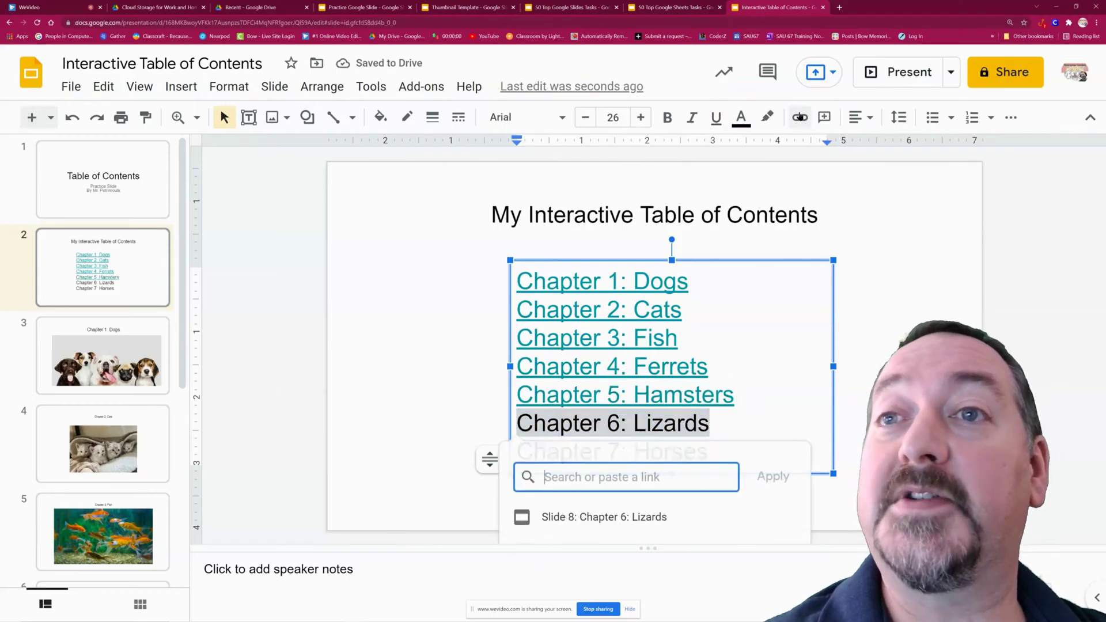
click(650, 517)
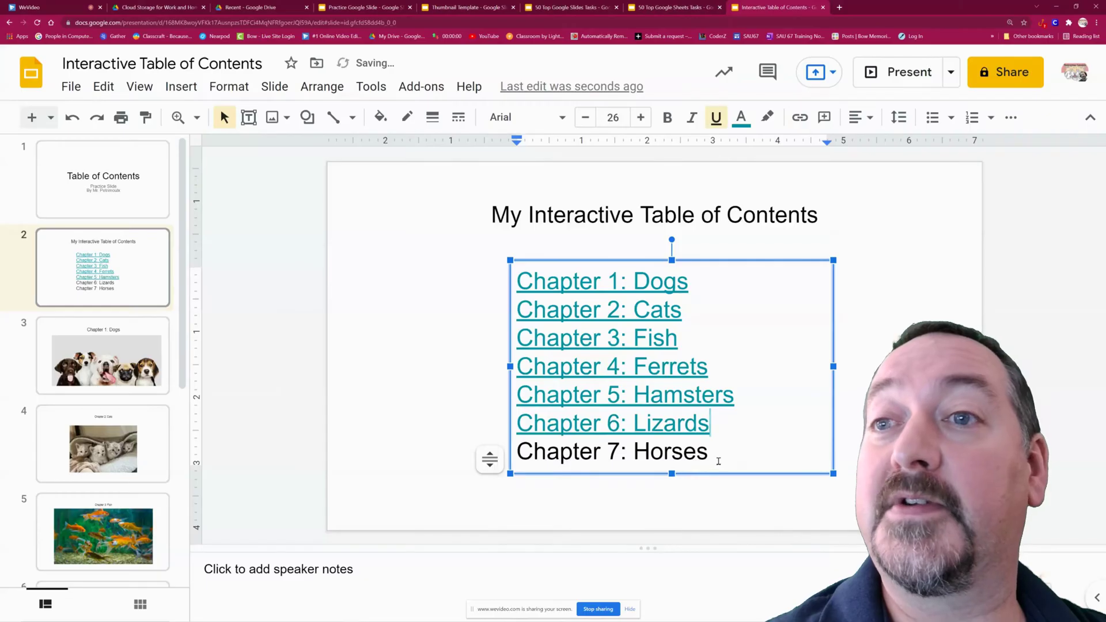
drag(719, 455, 522, 456)
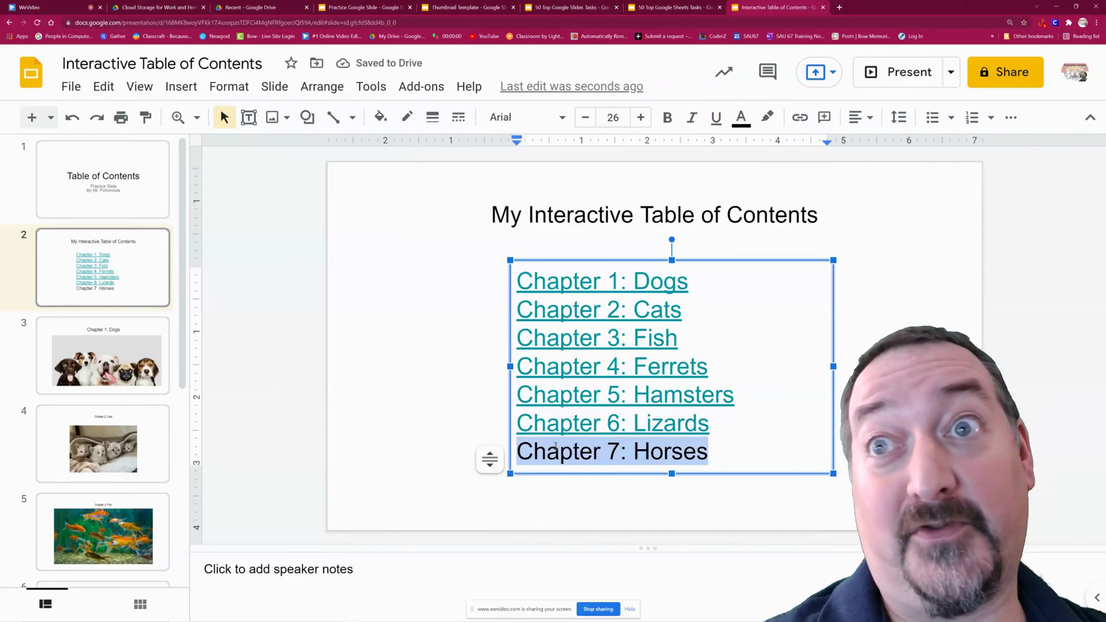
Step: Abandon the first Chapter 7: Horses link attempt and hide the speaker notes to enlarge the slide
click(799, 118)
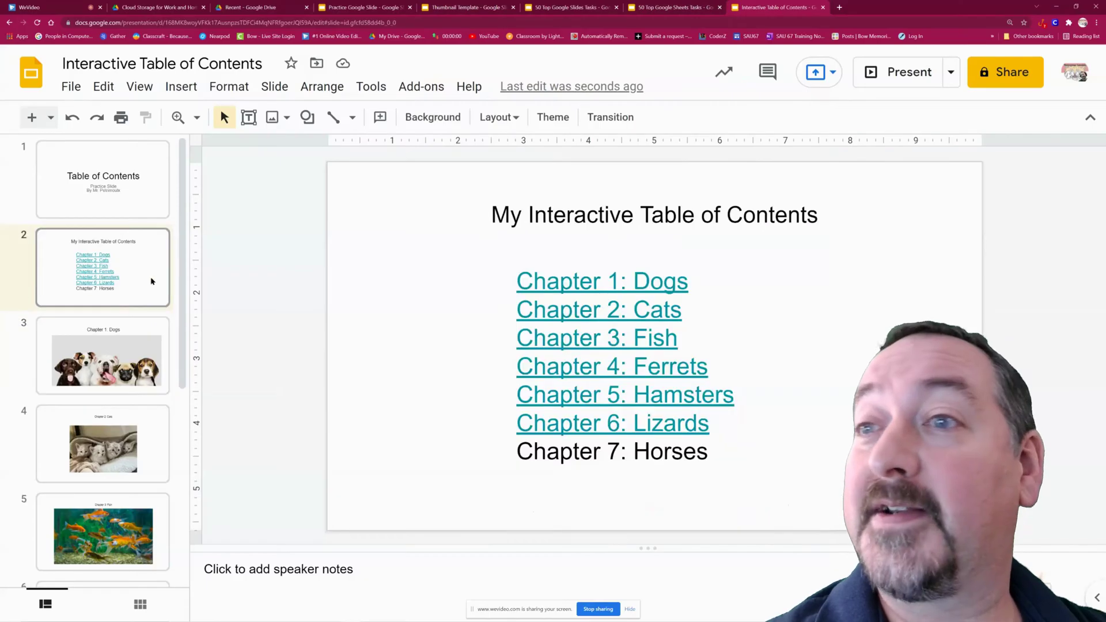
click(630, 609)
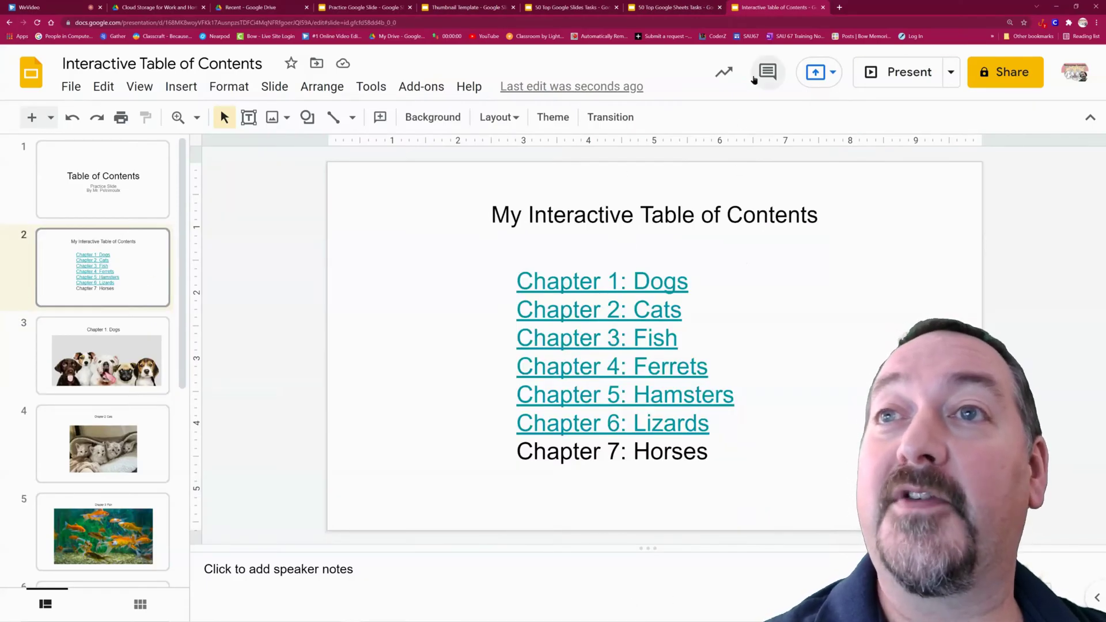
drag(699, 460, 516, 453)
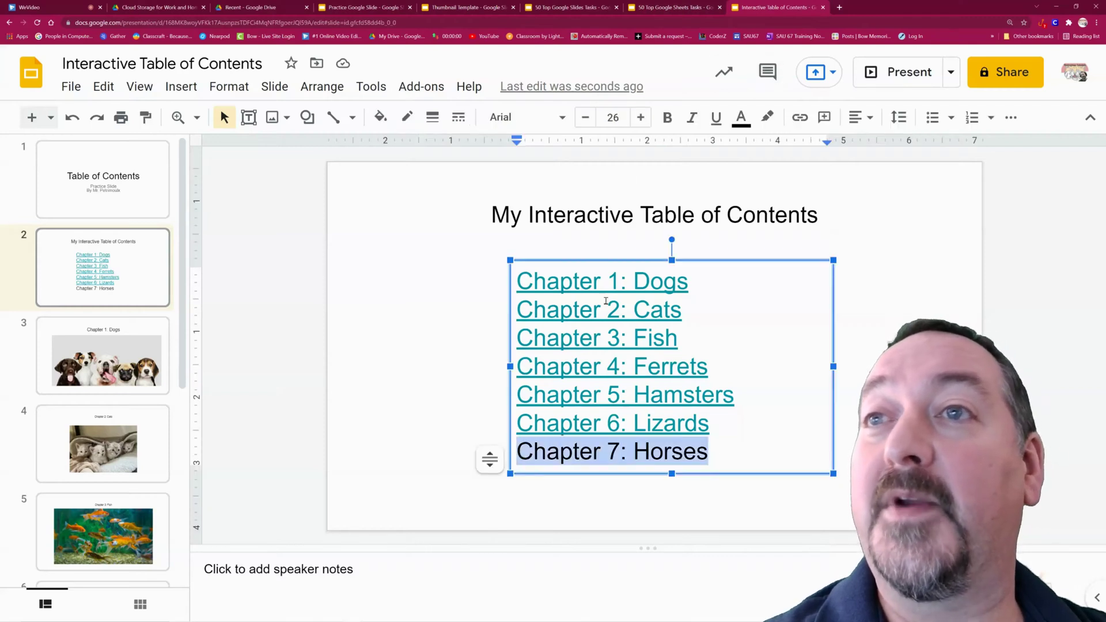
click(799, 117)
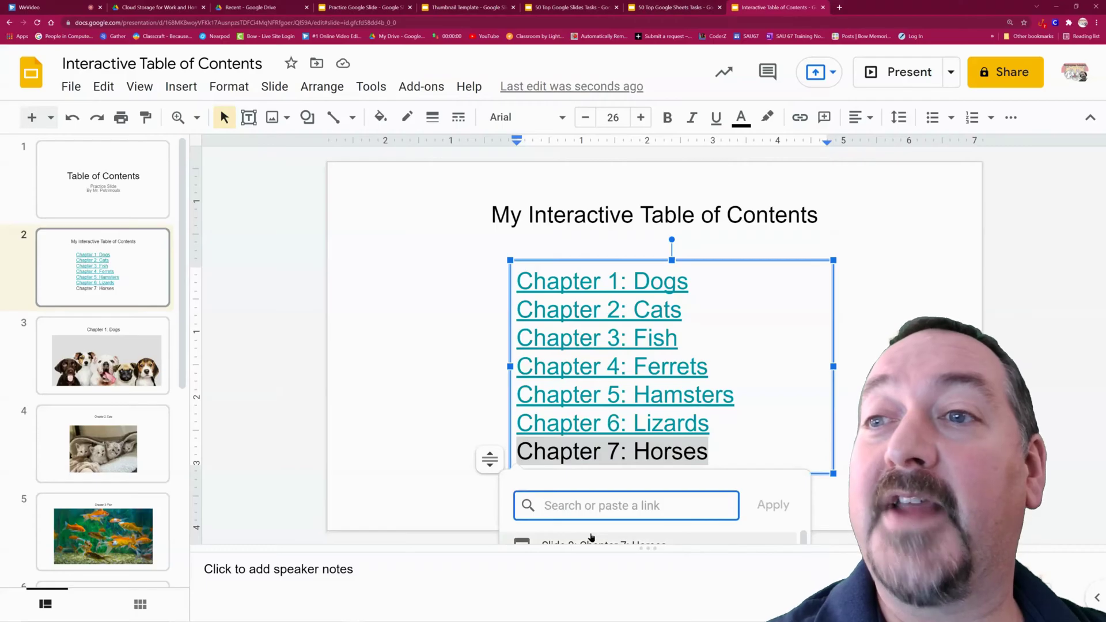
key(Escape)
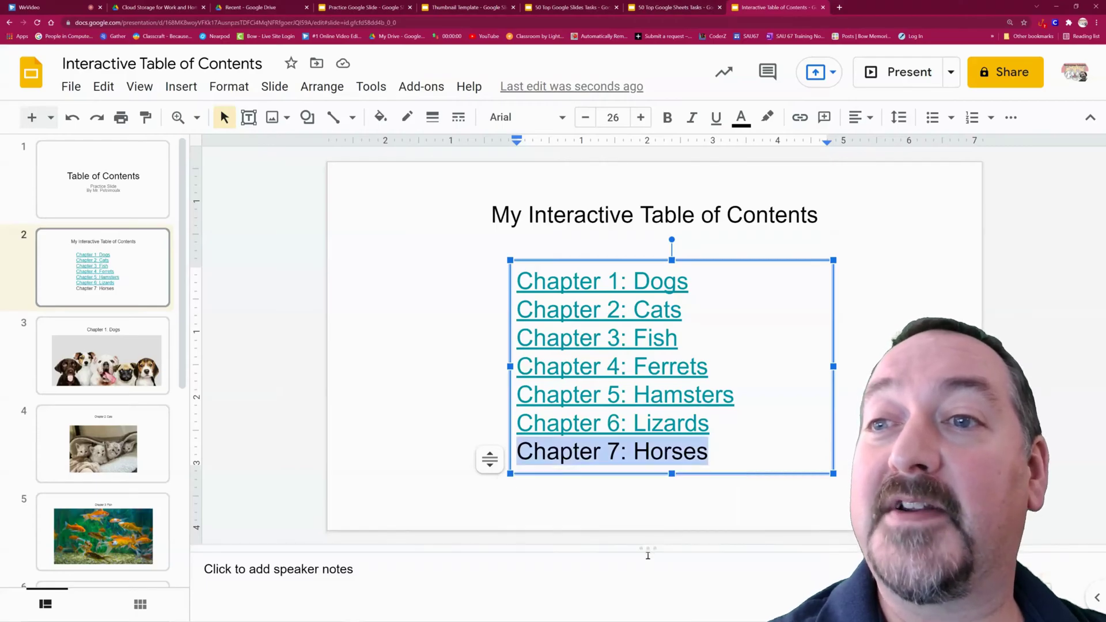
drag(647, 548, 647, 560)
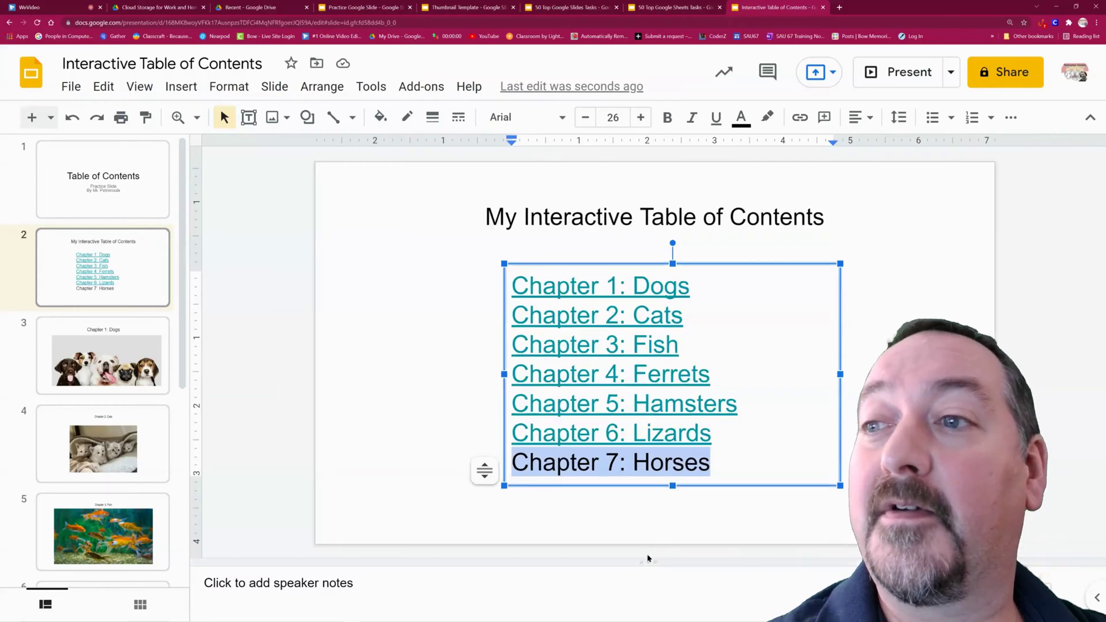
click(139, 87)
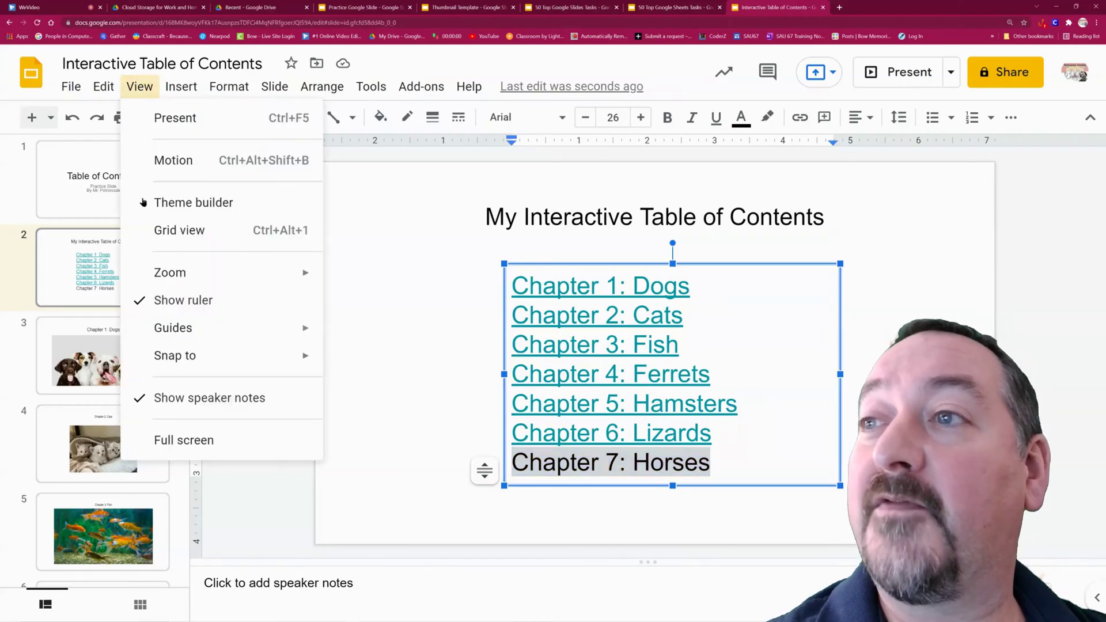
click(216, 398)
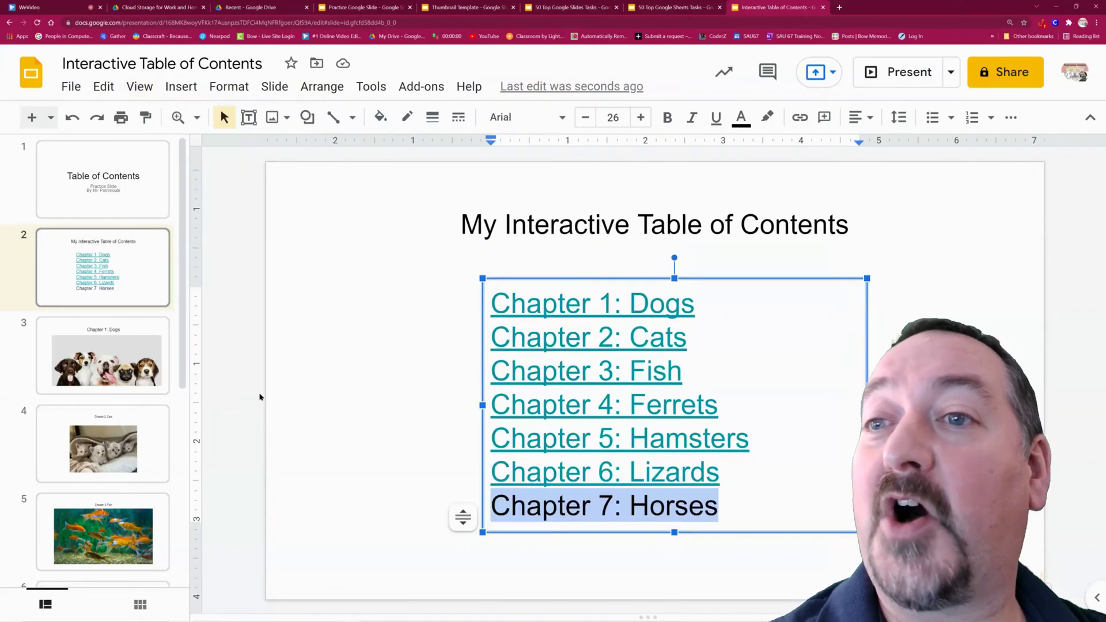
Step: Link 'Chapter 7: Horses' to Slide 9: Chapter 7: Horses and deselect the text box
click(799, 117)
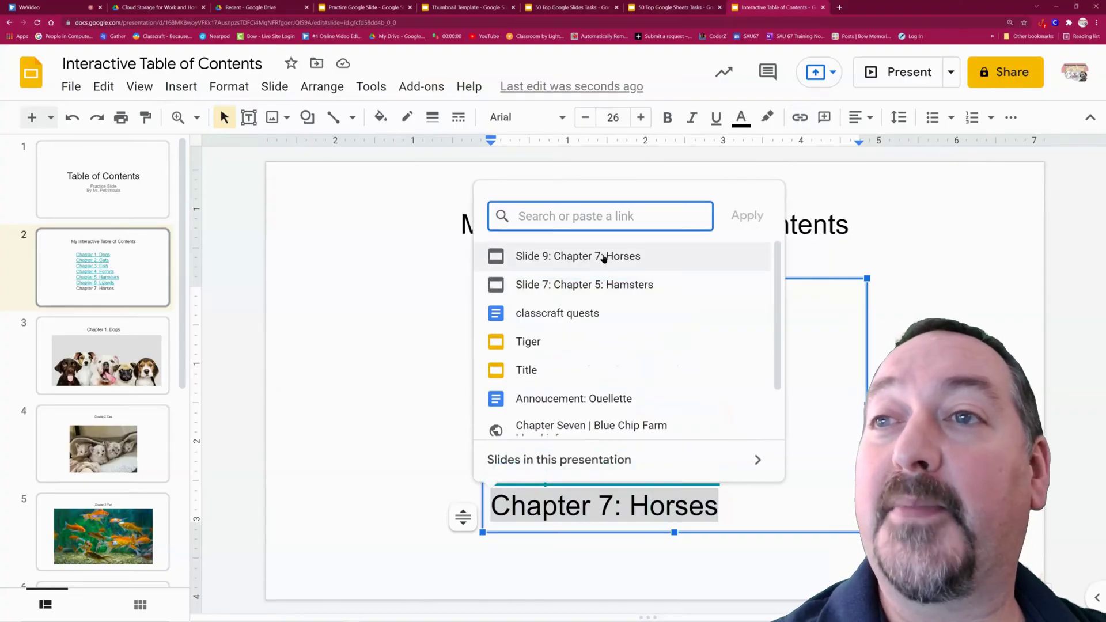
click(603, 258)
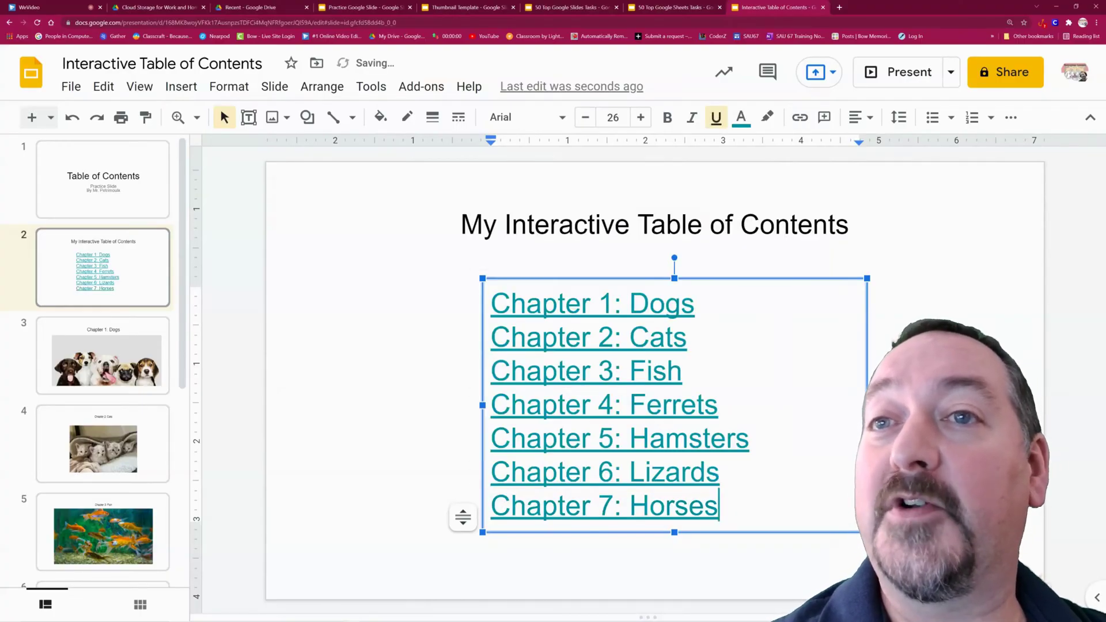
click(493, 262)
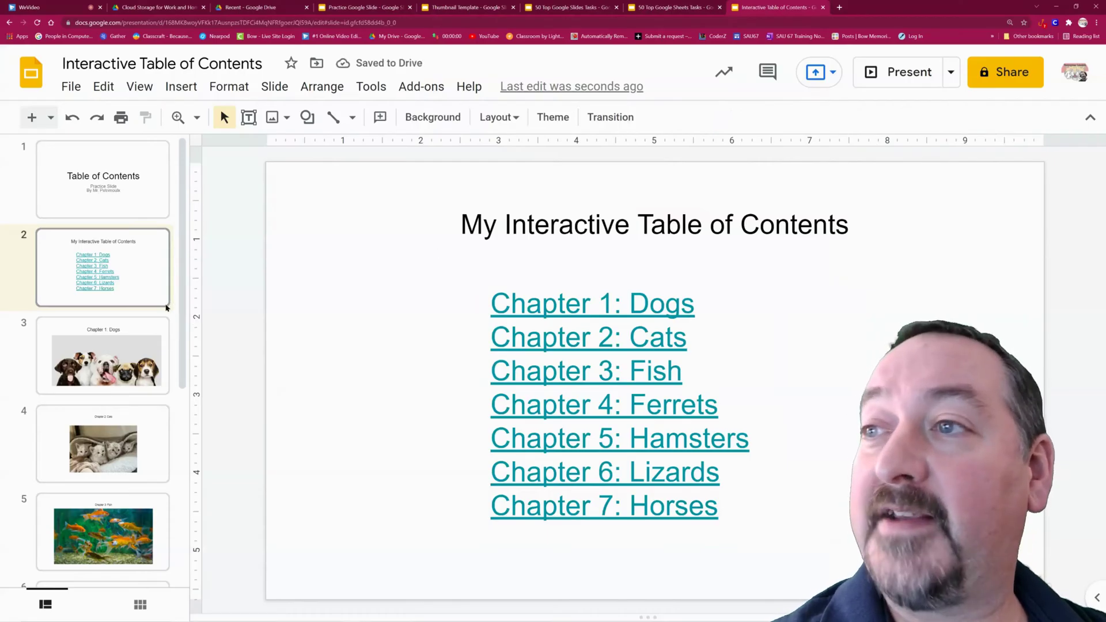
click(899, 73)
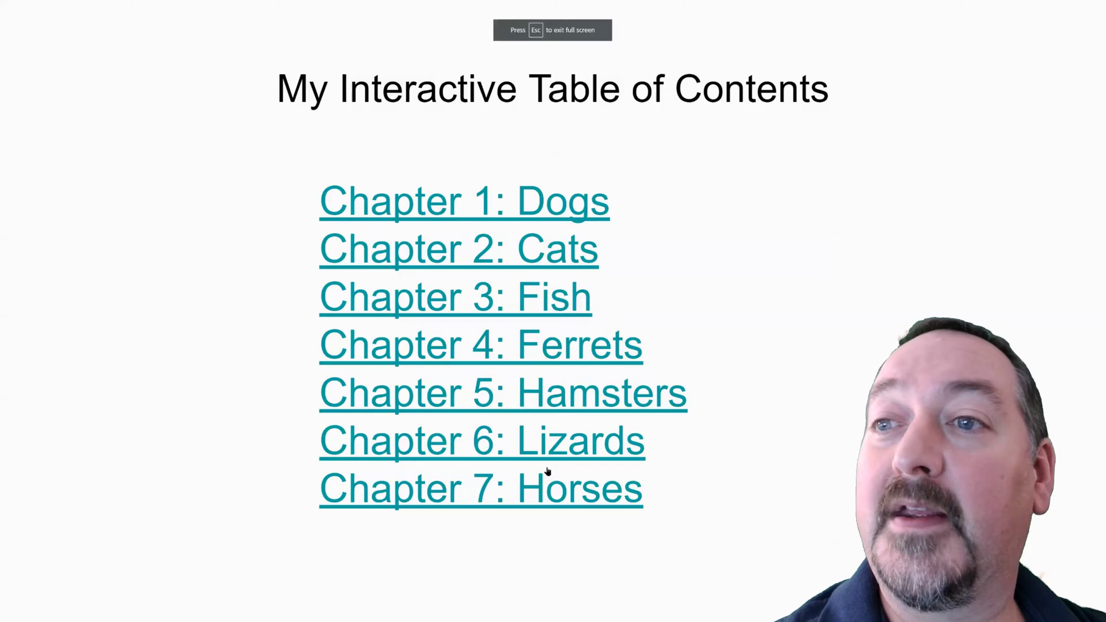
click(546, 483)
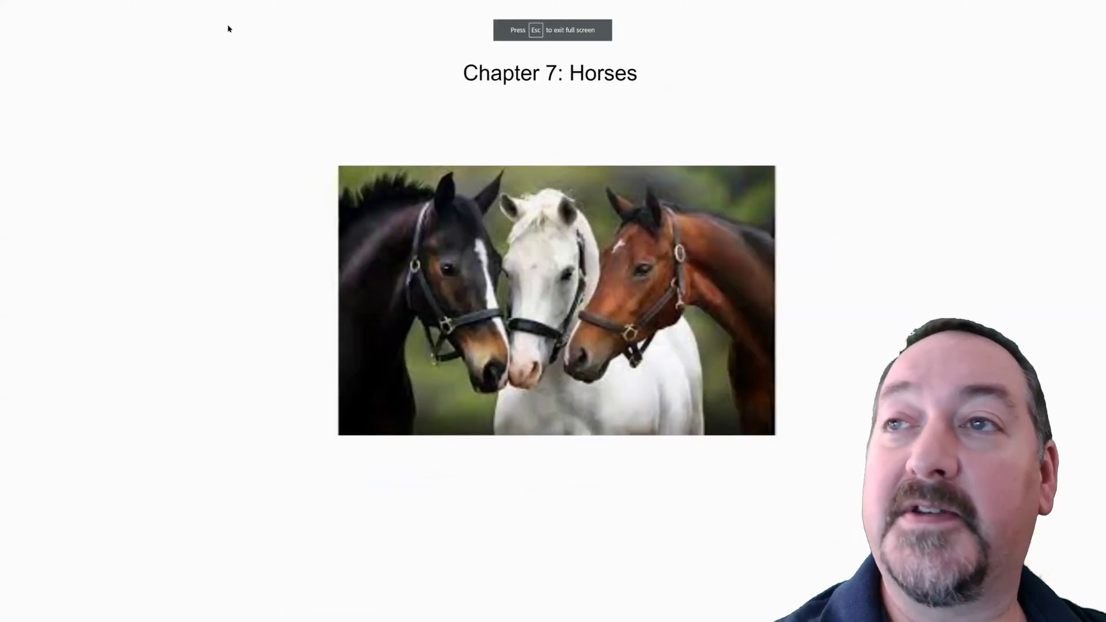
key(Escape)
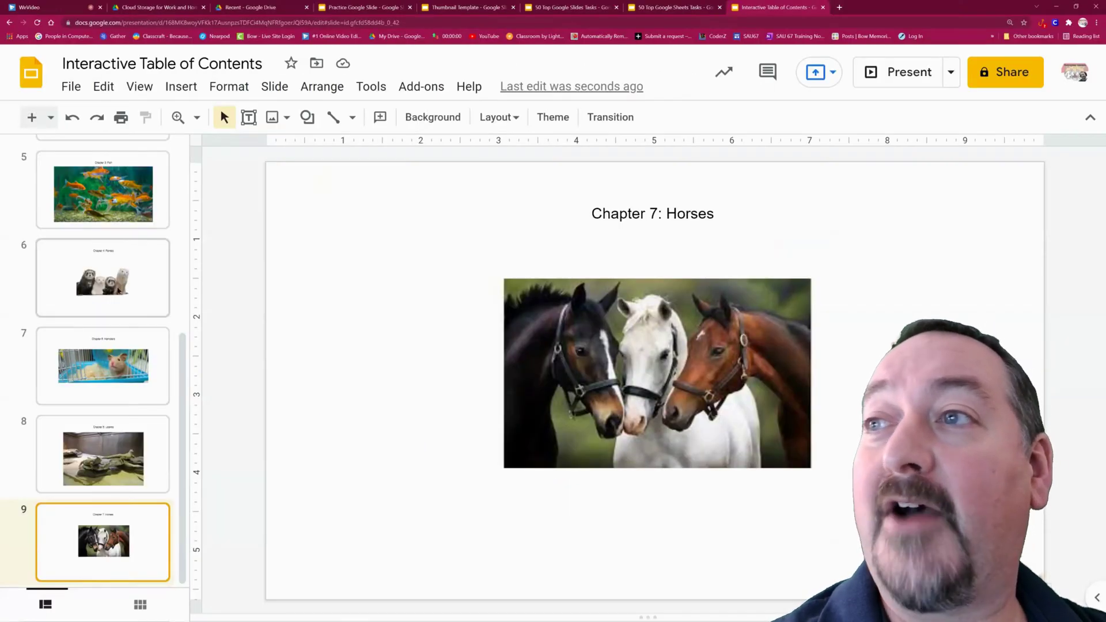
scroll(118, 236, up, 5)
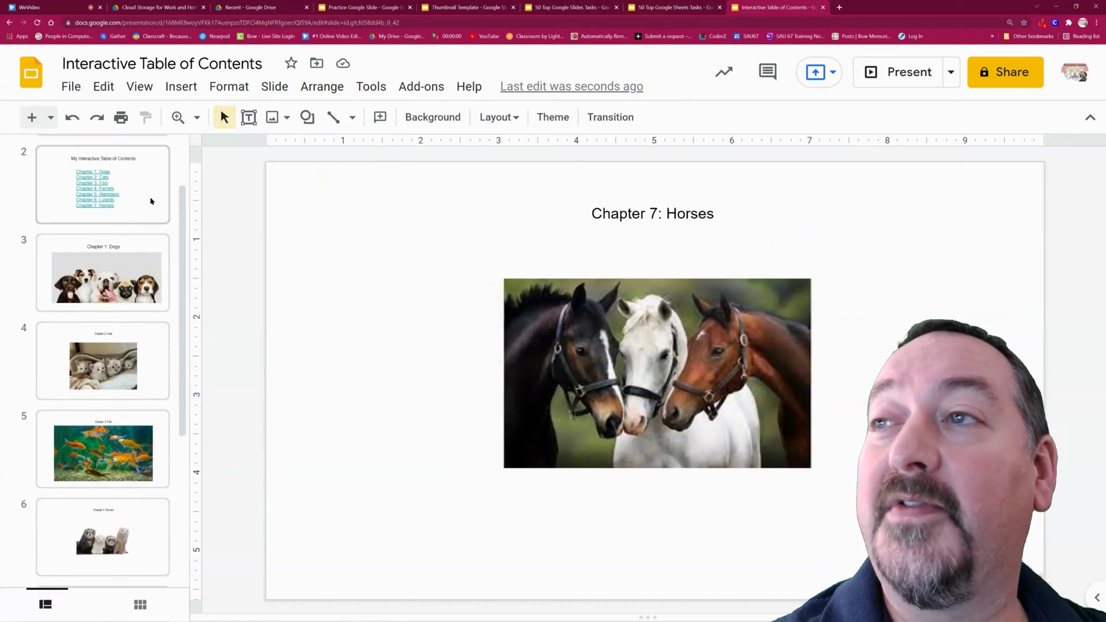
click(152, 200)
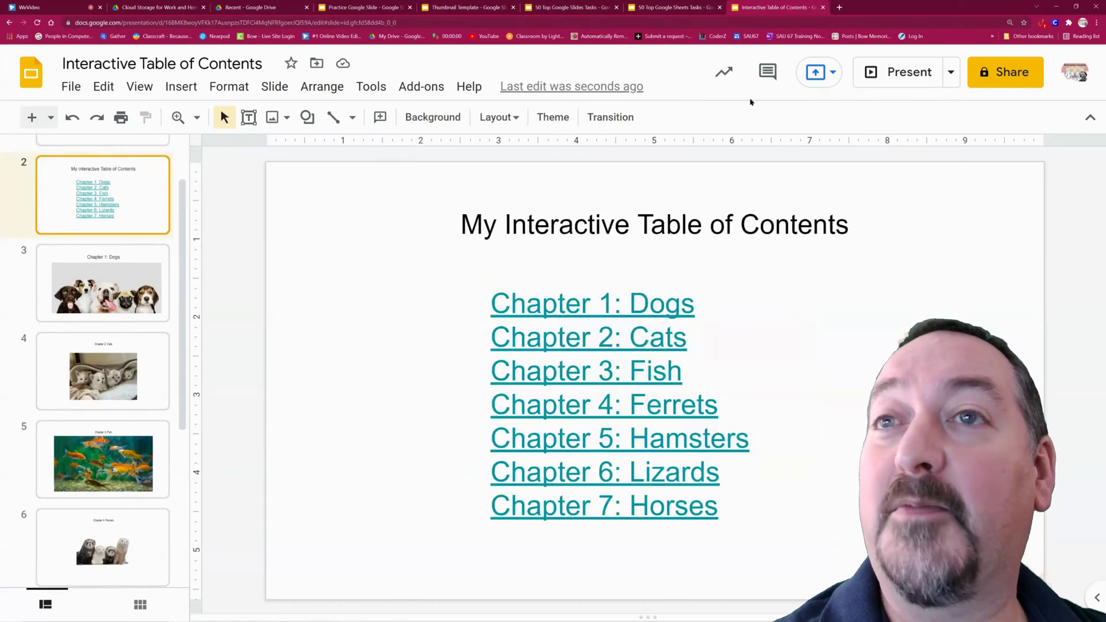
click(905, 72)
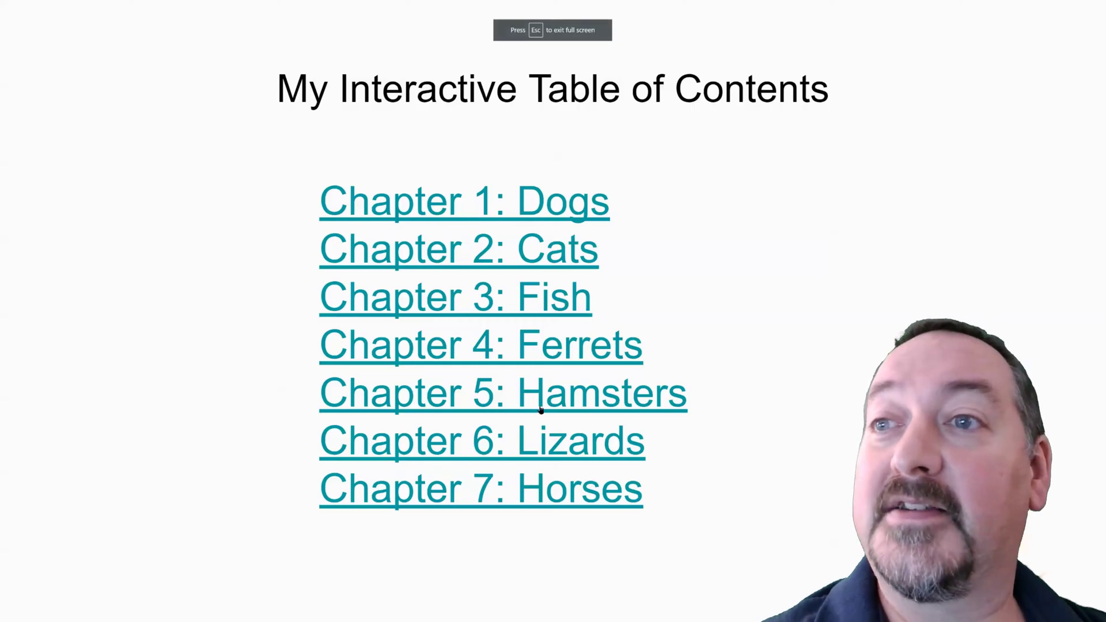
click(543, 397)
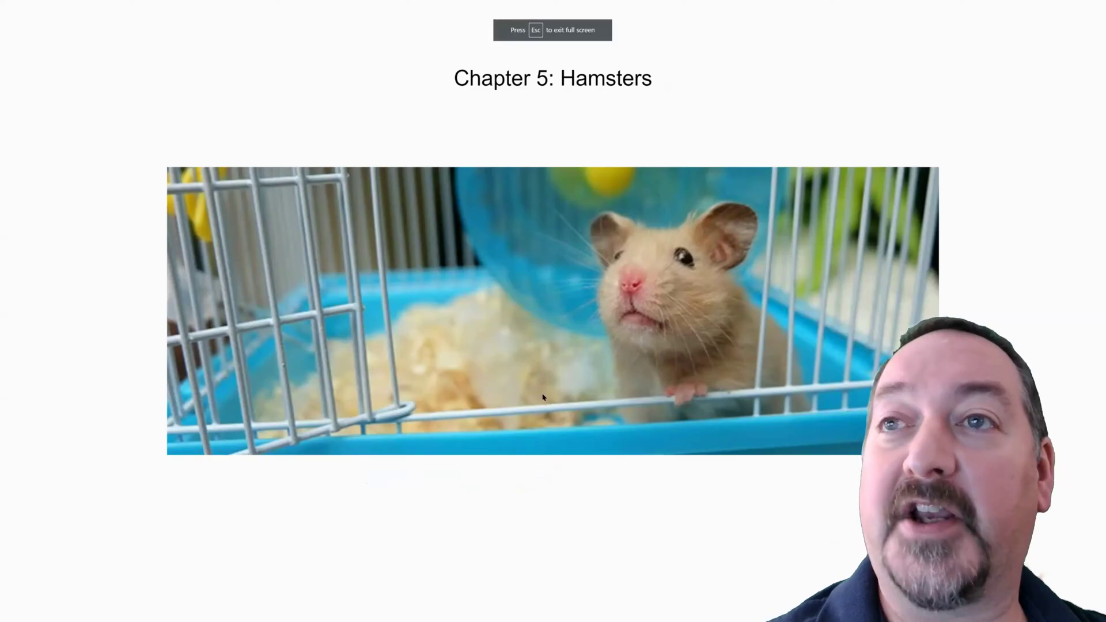
key(Escape)
scroll(115, 271, up, 3)
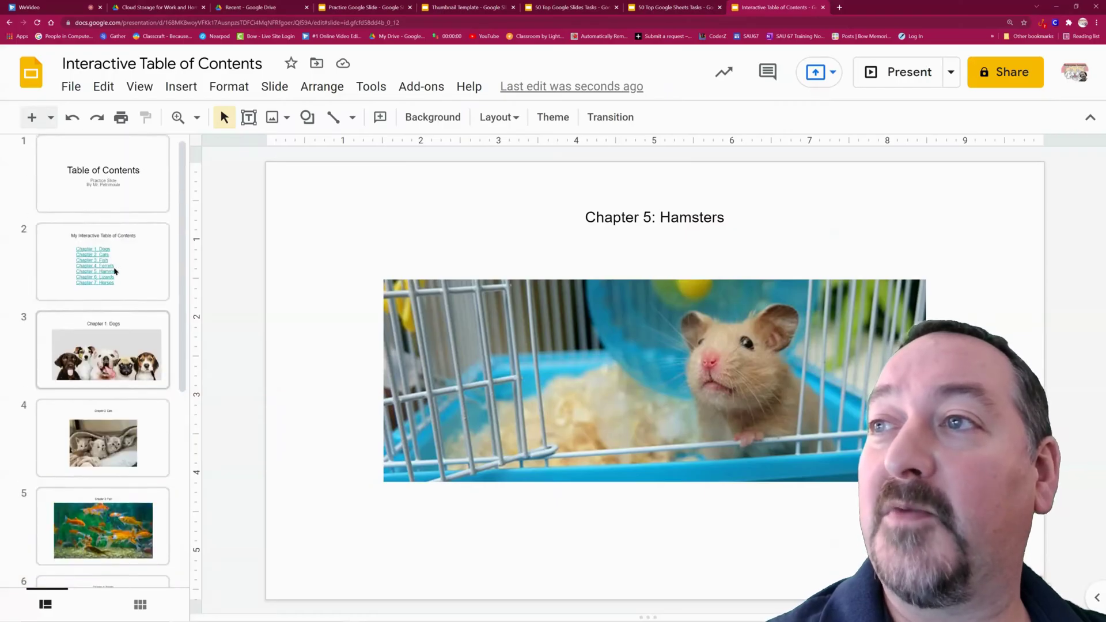
click(123, 279)
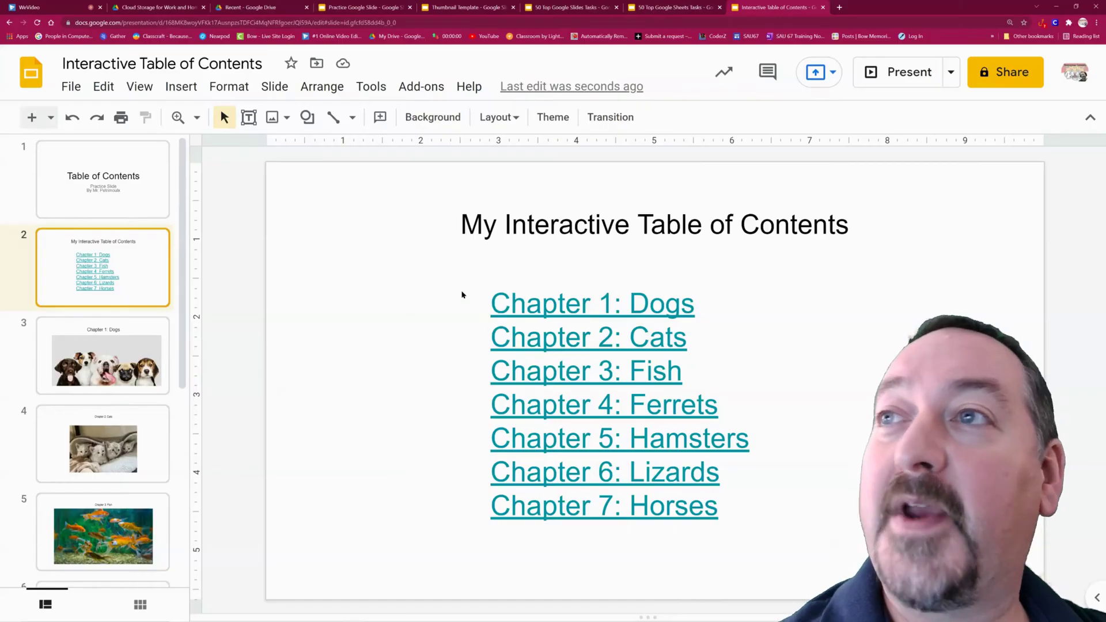
Step: Snip the table-of-contents slide with Snipping Tool, copy the capture, and go to slide 3
mouse_move(376, 614)
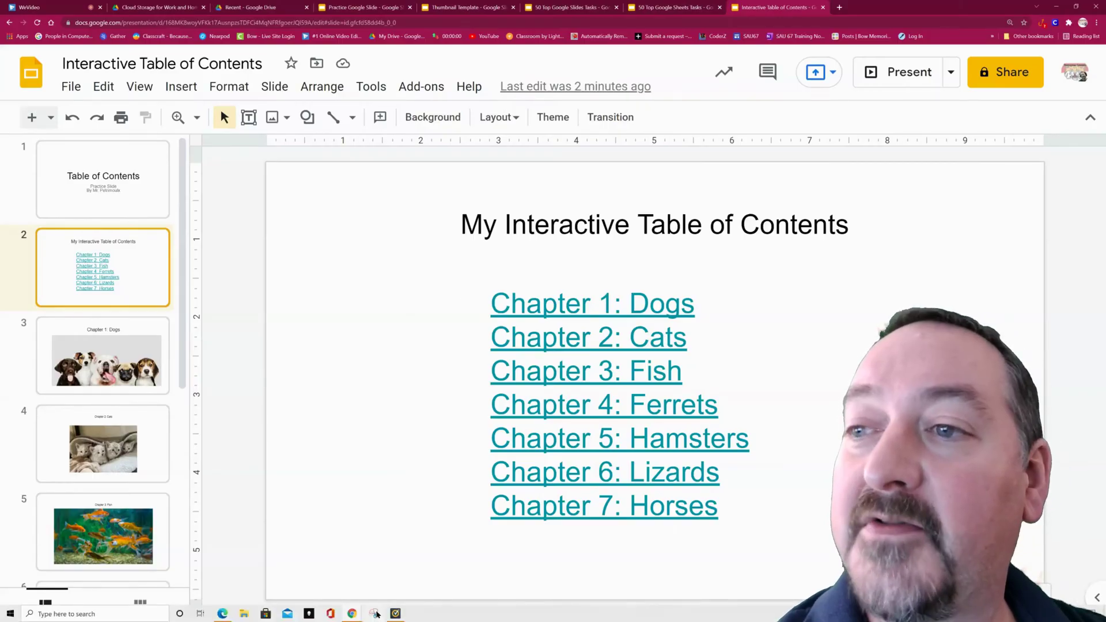
click(376, 614)
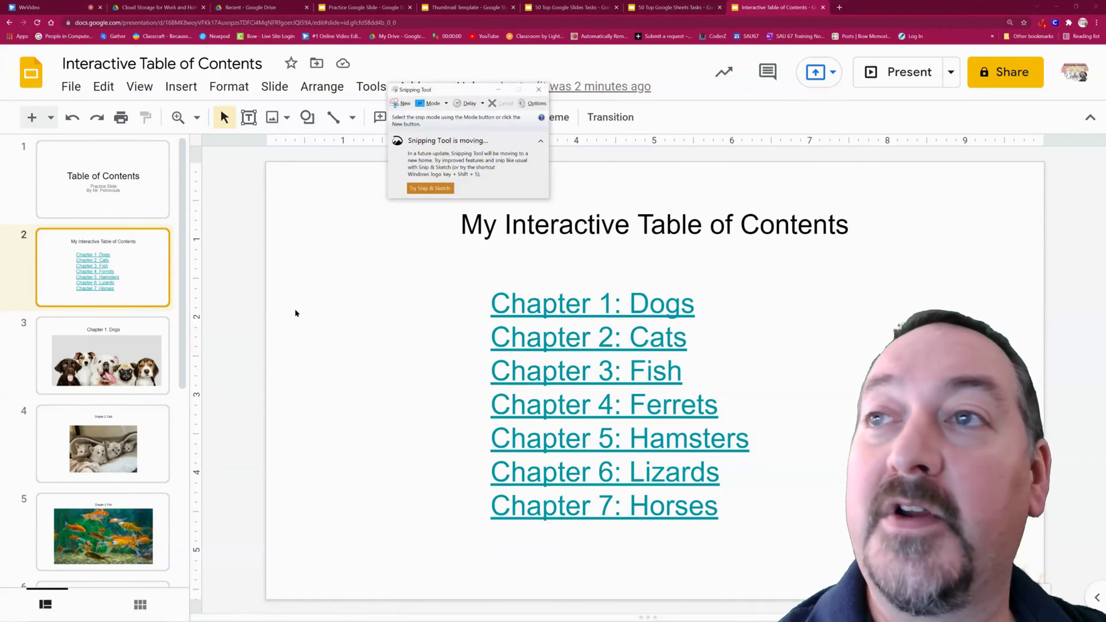
click(405, 105)
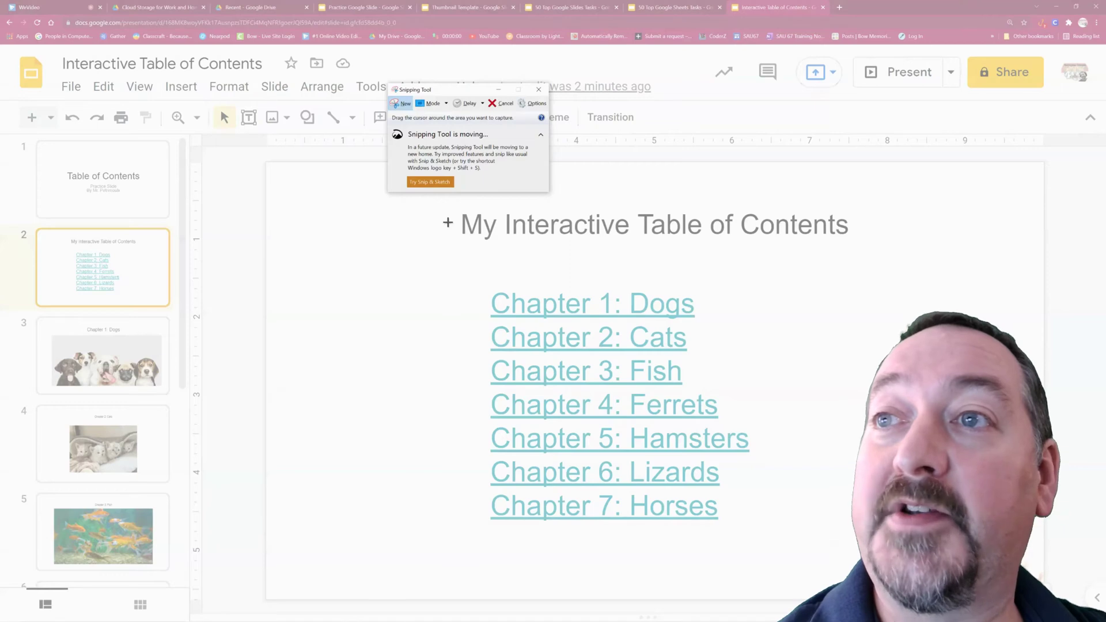
drag(431, 200, 862, 547)
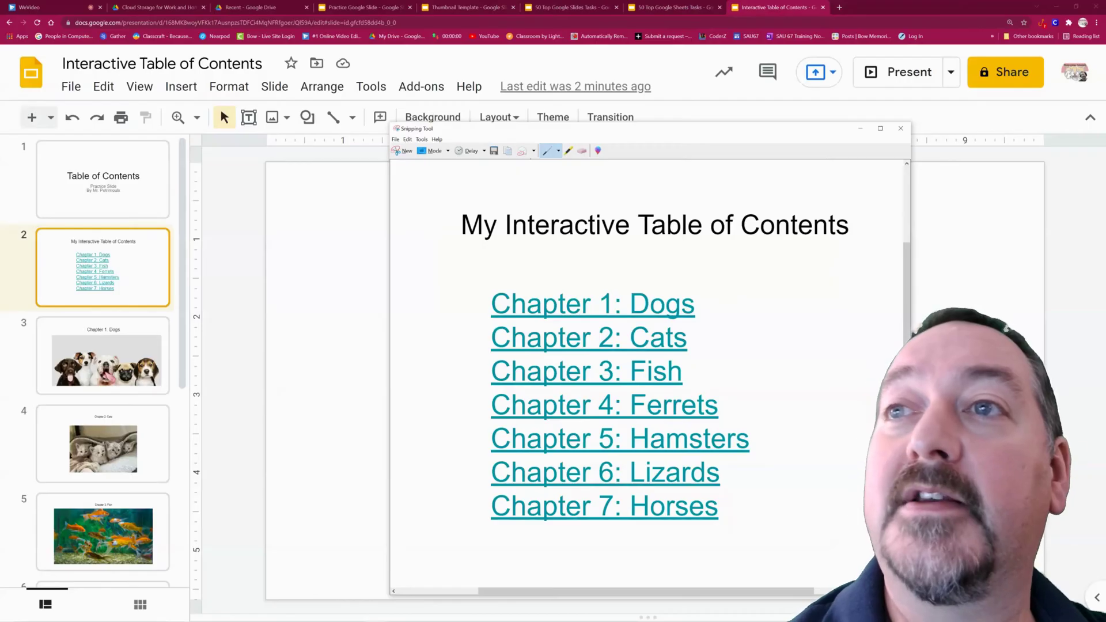
click(509, 151)
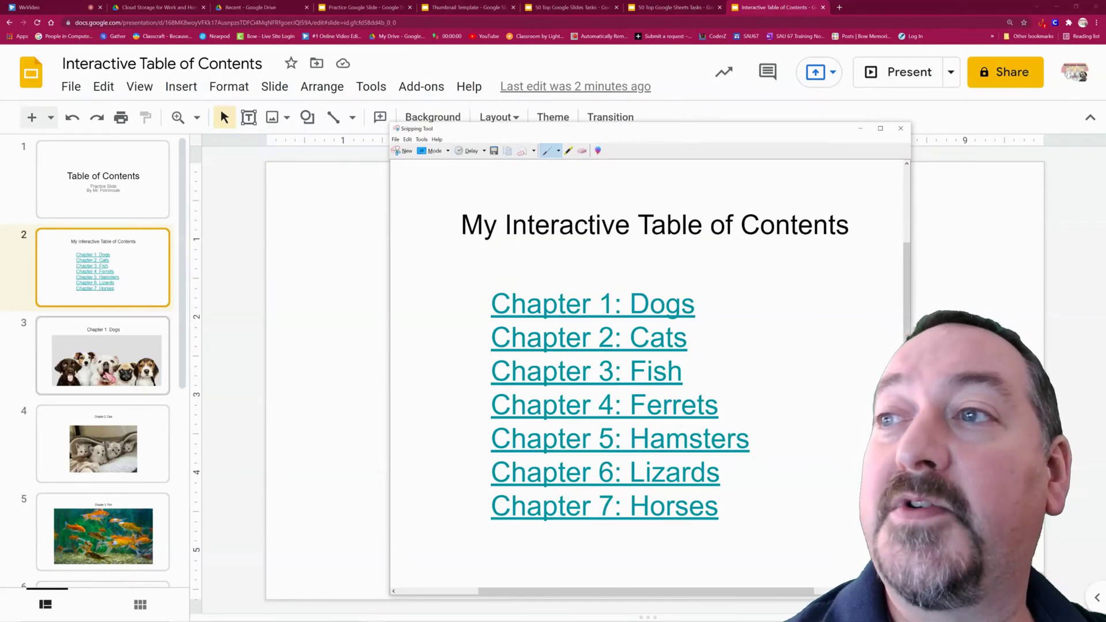
click(102, 355)
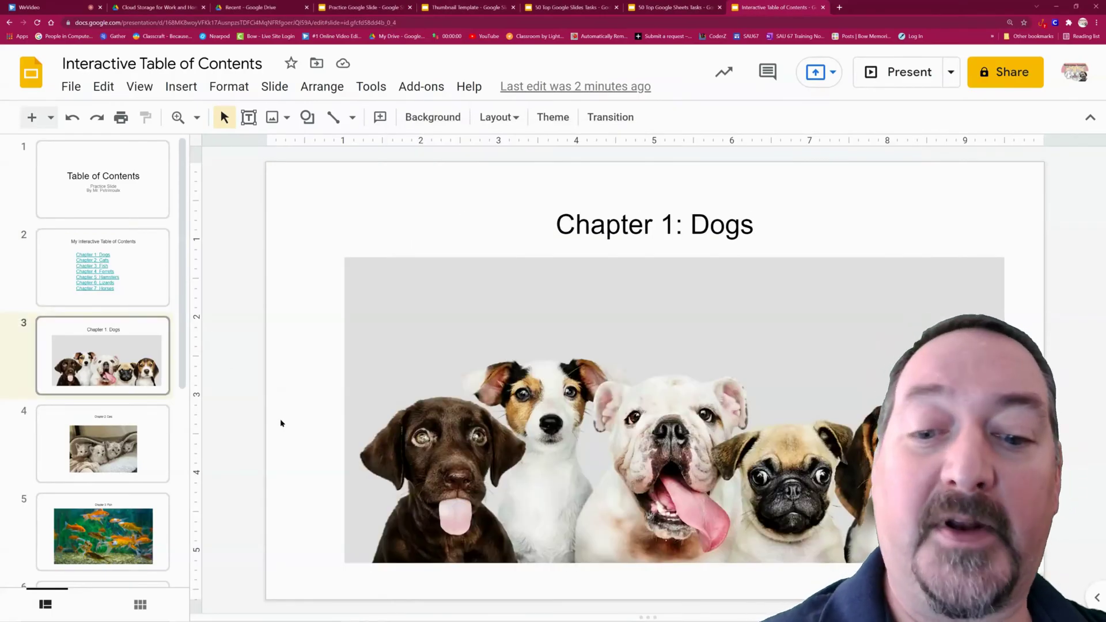
Step: Paste the contents capture on slide 3 and shrink it to a thumbnail in the bottom-left corner
key(ctrl+v)
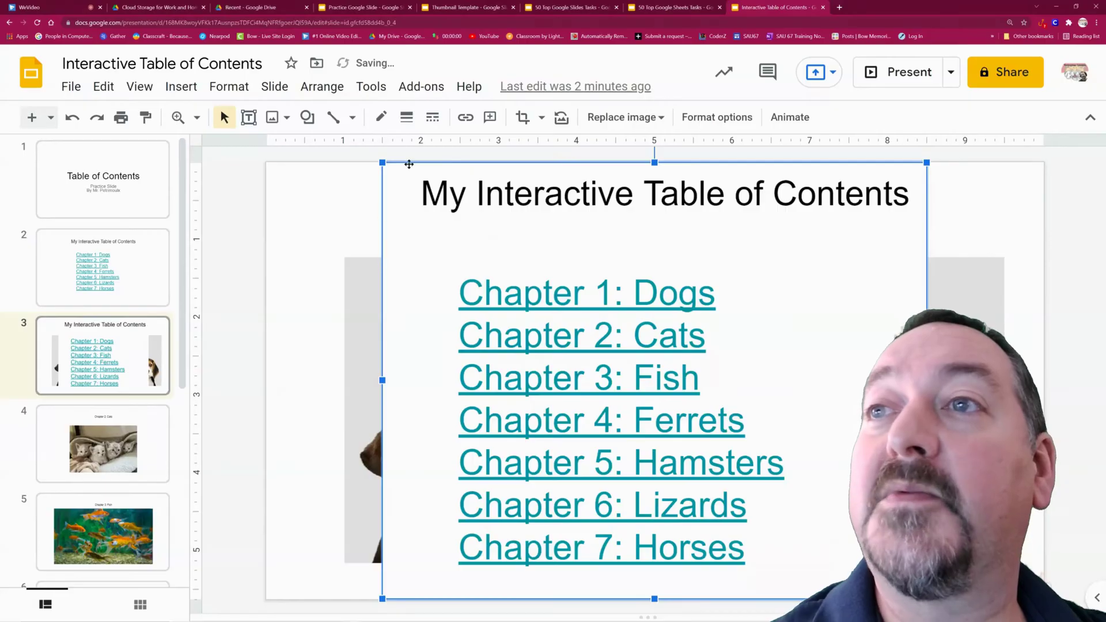
drag(377, 175, 308, 578)
right_click(317, 563)
click(323, 565)
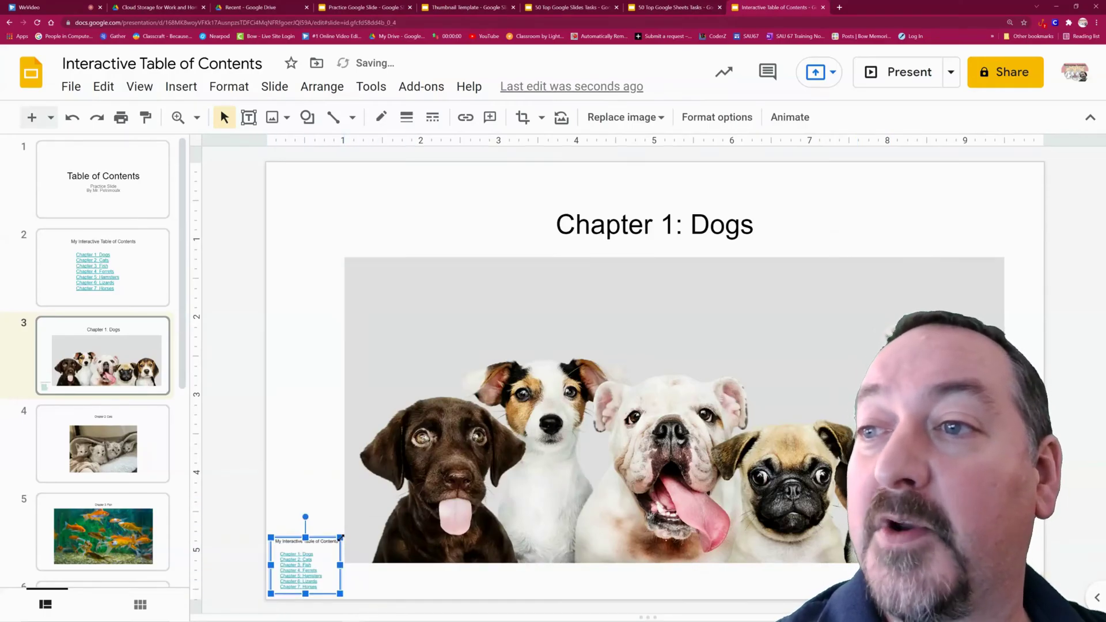
drag(340, 537, 304, 557)
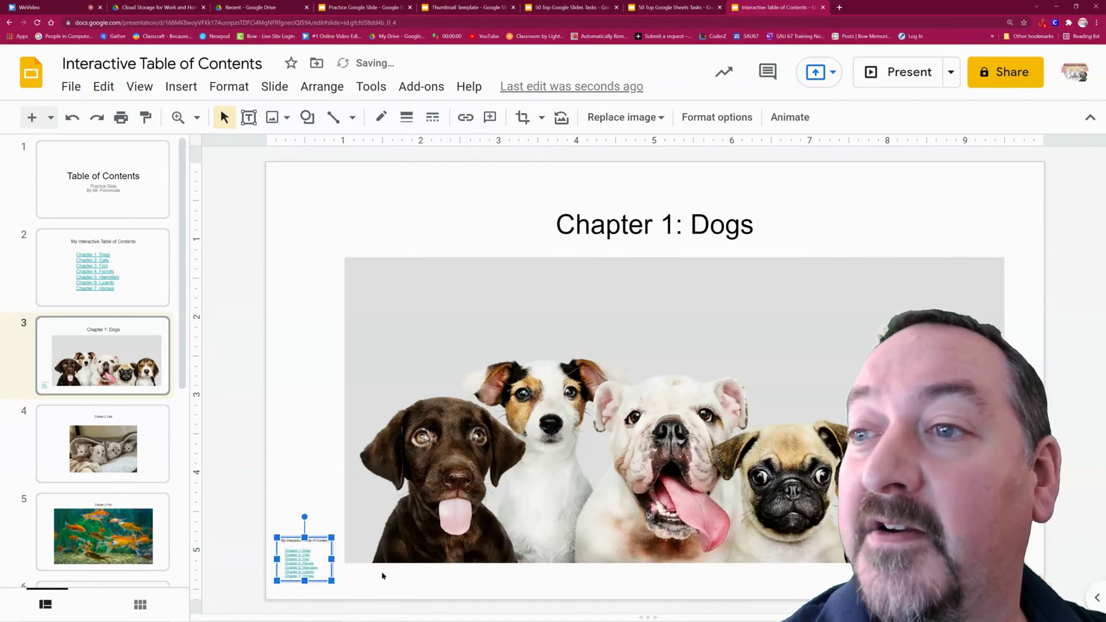
click(396, 585)
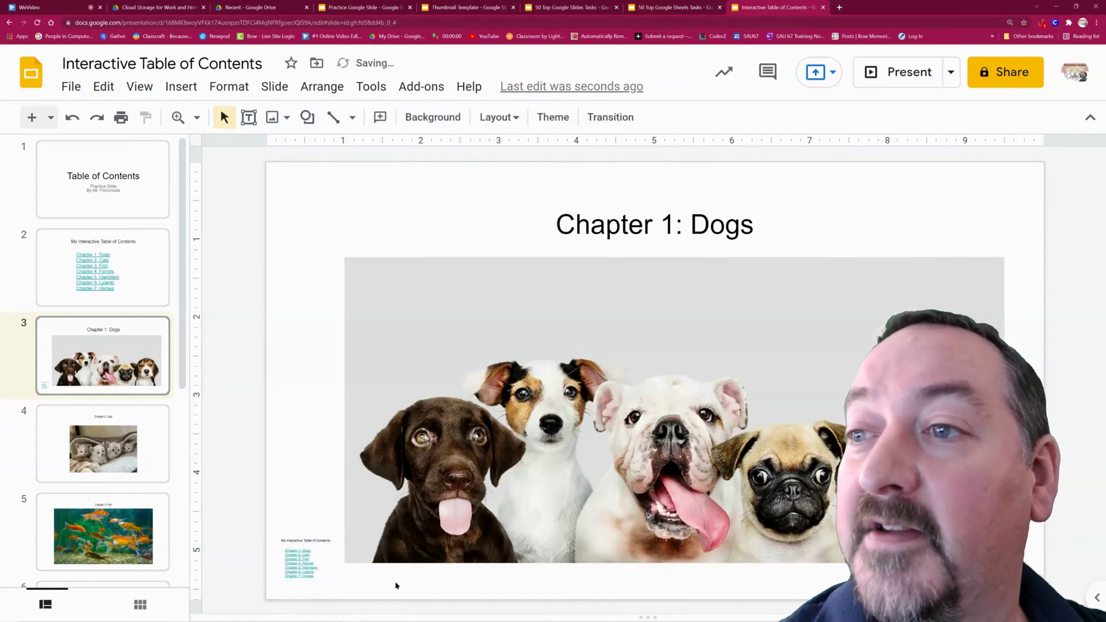
click(295, 558)
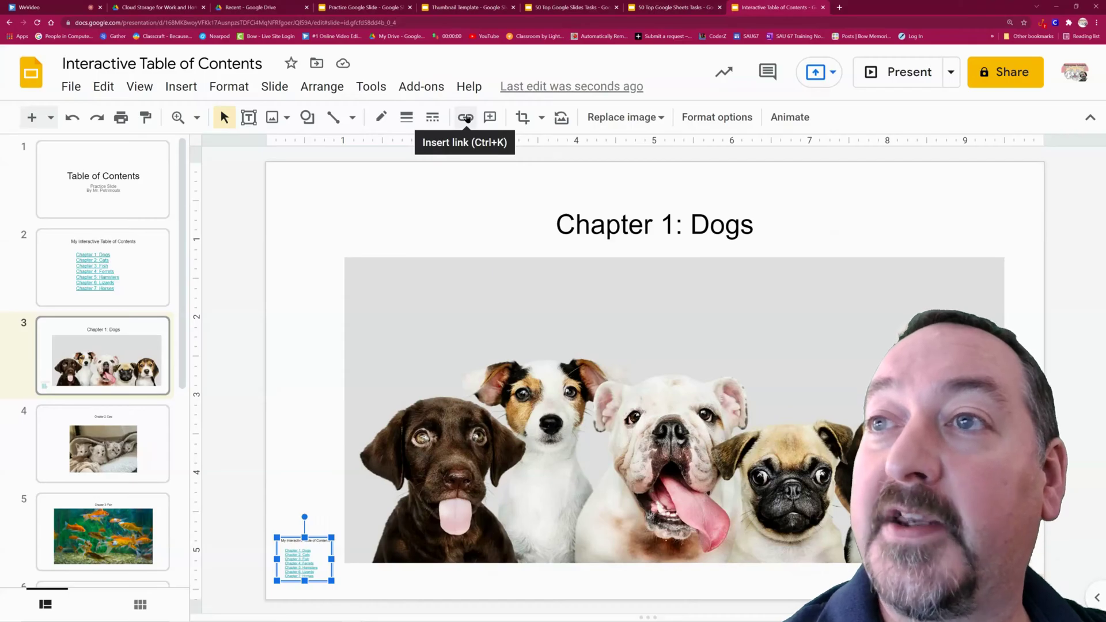
Step: Link the corner thumbnail to slide 2 through Slides in this presentation, then reselect it to verify
click(466, 117)
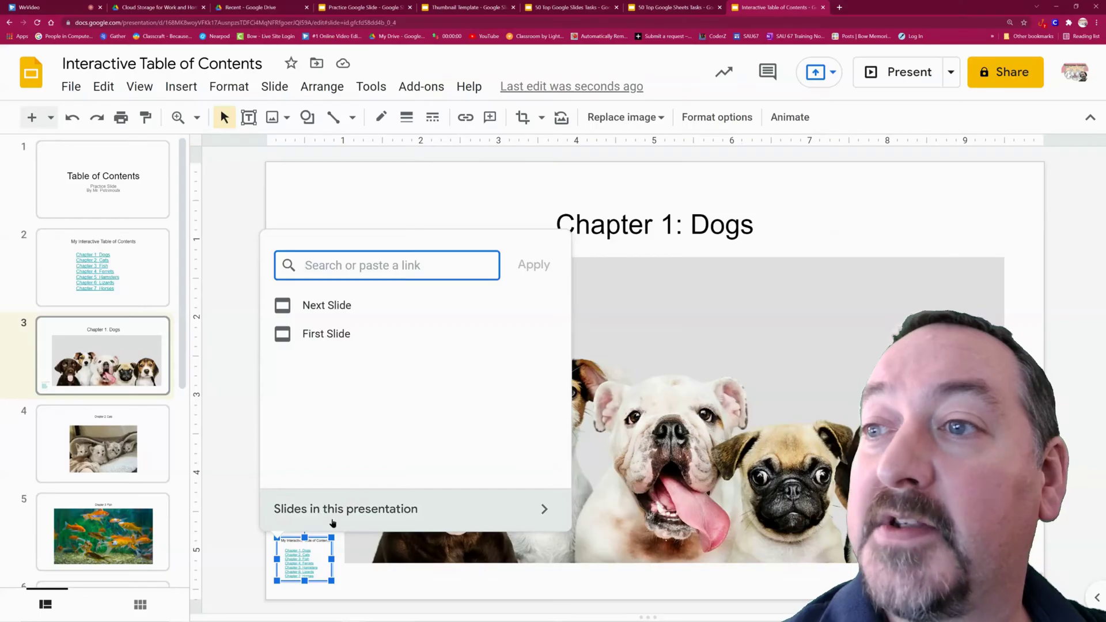
click(410, 510)
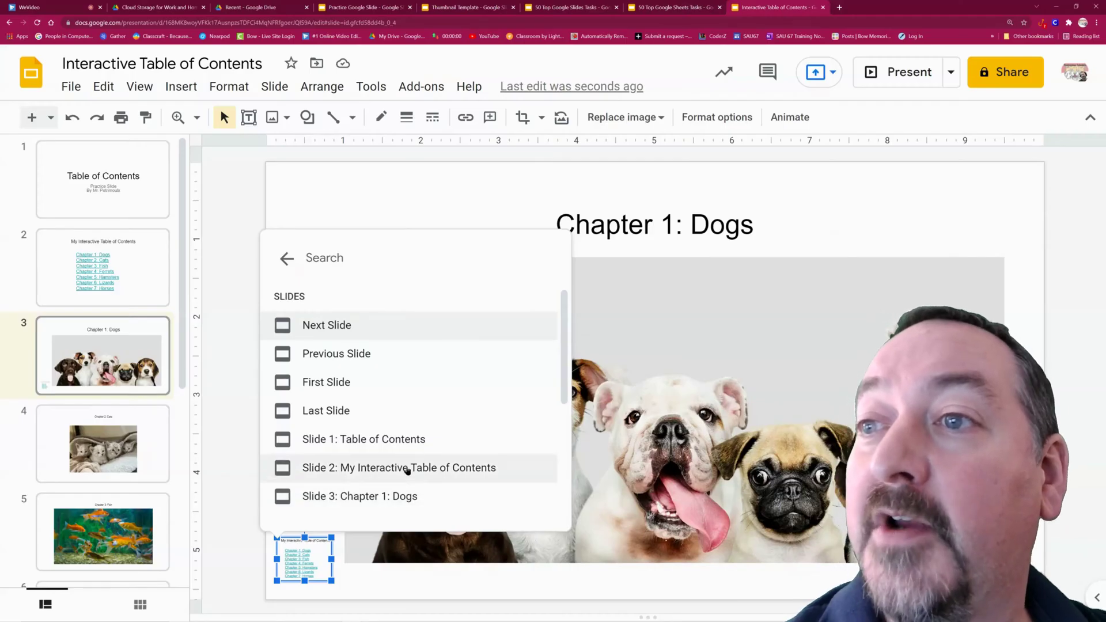
click(386, 466)
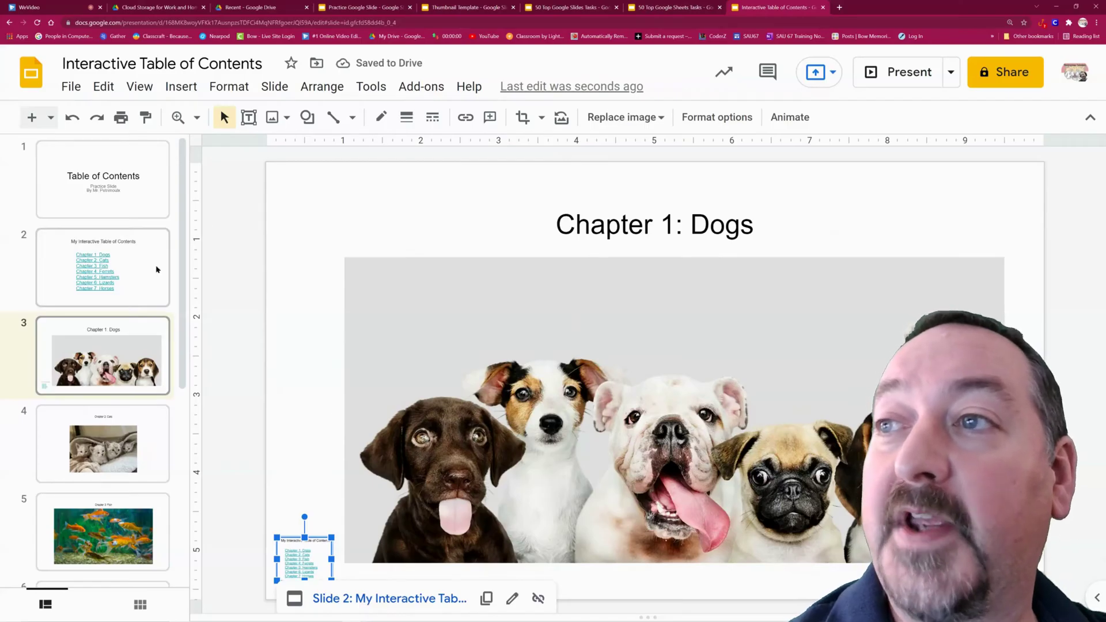
click(147, 277)
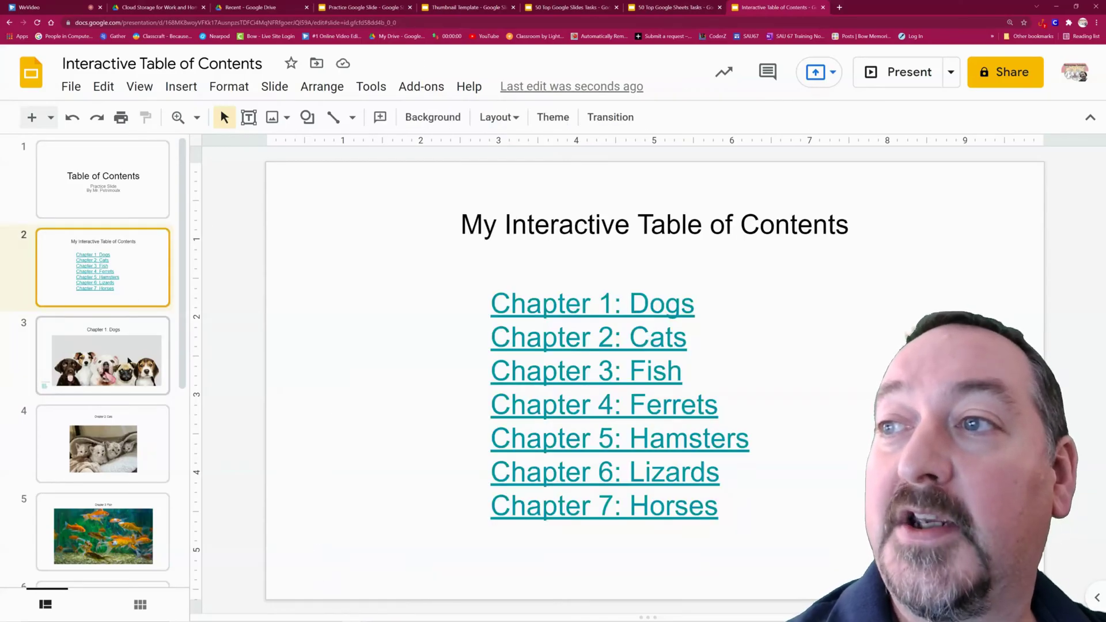
click(102, 355)
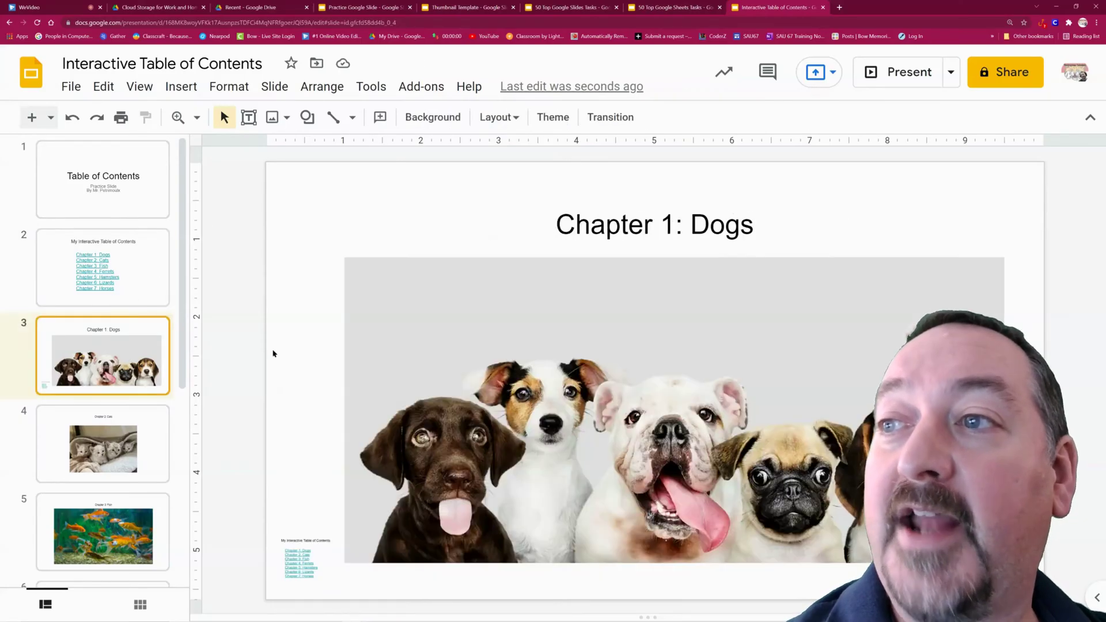
click(296, 561)
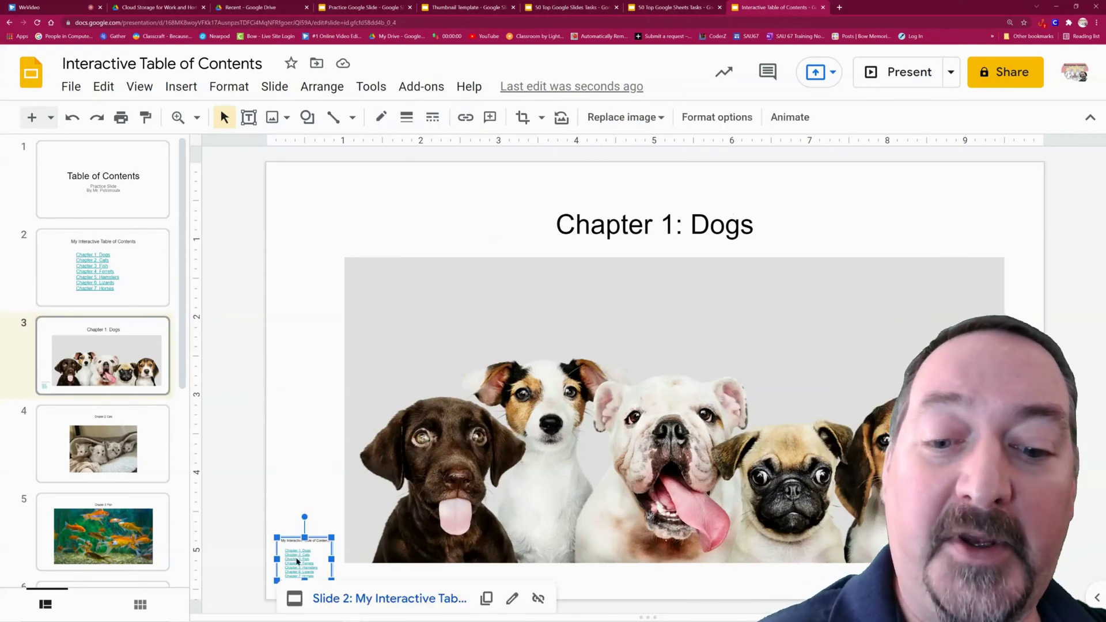
Step: Paste the linked thumbnail onto slides 4–7: Cats, Fish, Ferrets and Hamsters
click(145, 450)
key(ctrl+v)
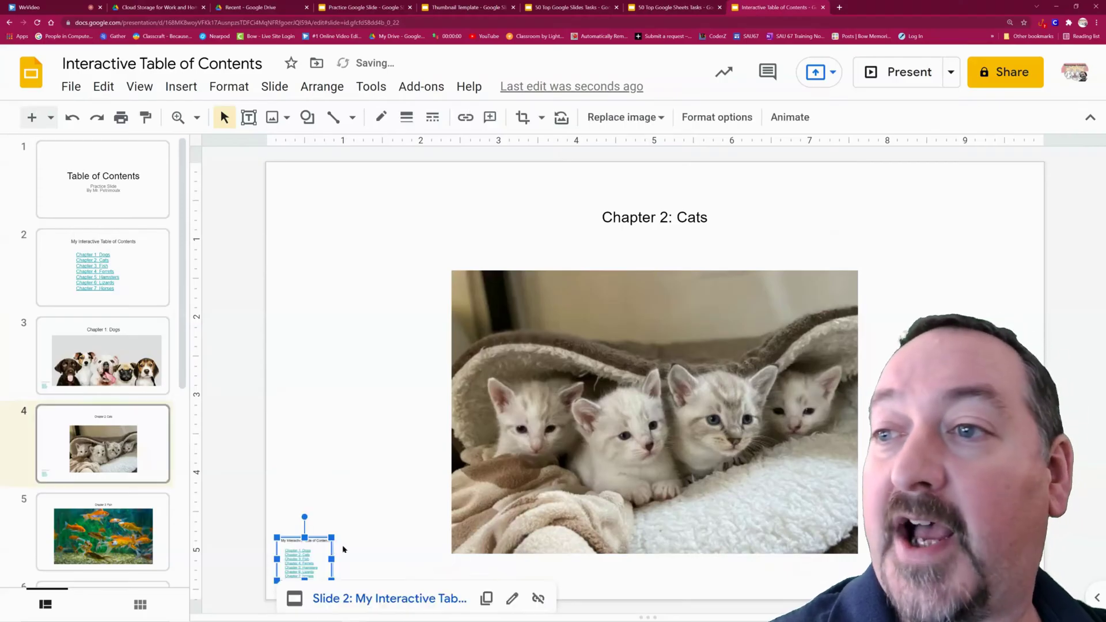
click(144, 507)
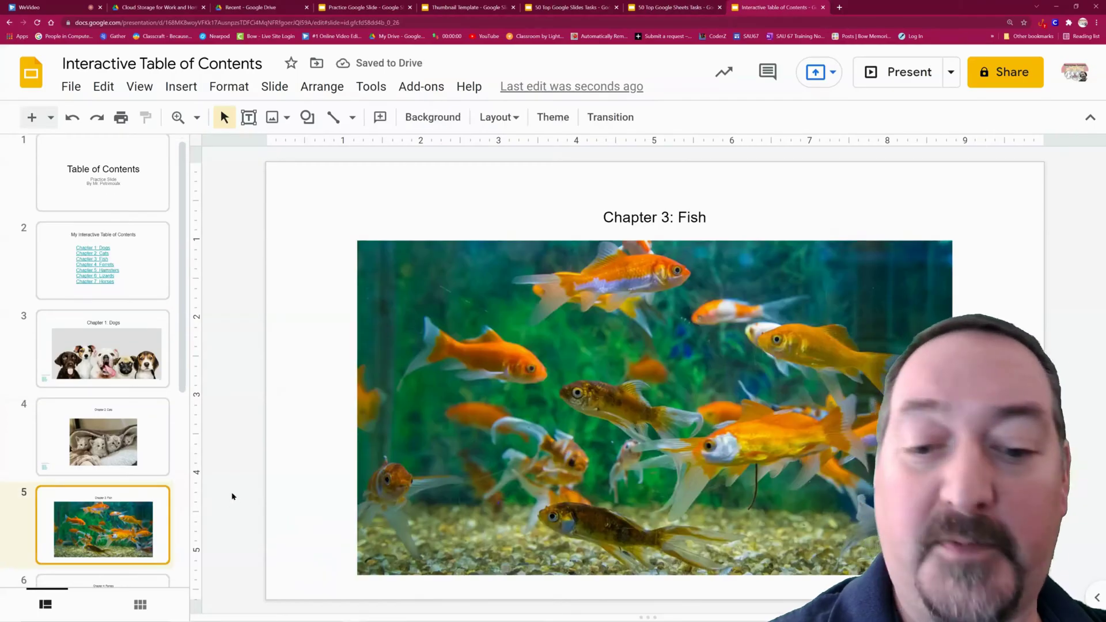
key(ctrl+v)
scroll(129, 493, down, 3)
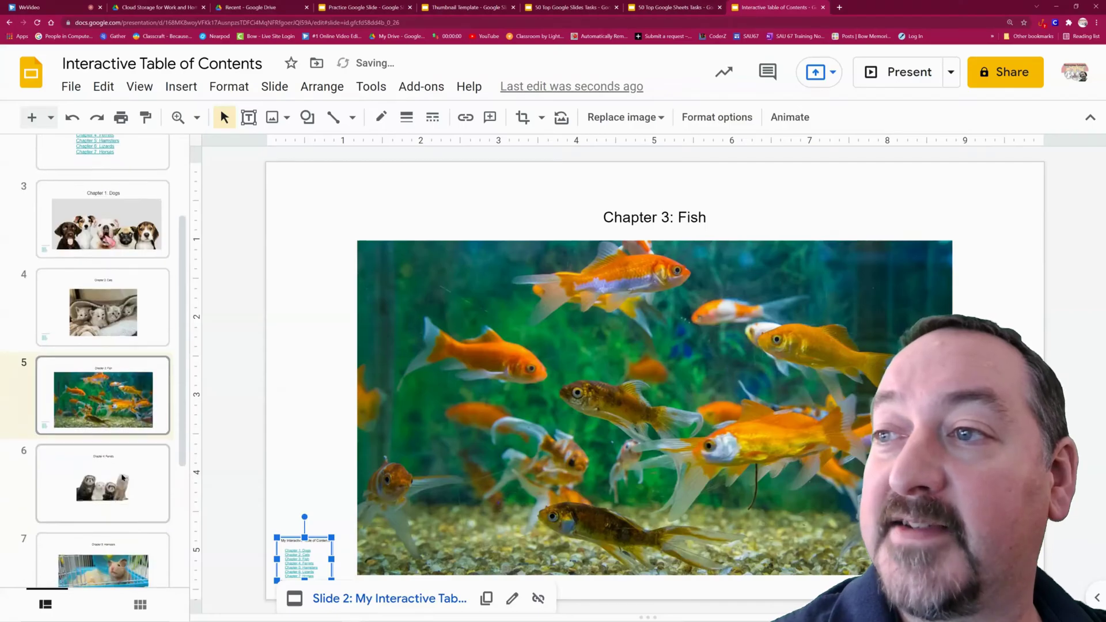
click(114, 504)
key(ctrl+v)
scroll(109, 498, down, 3)
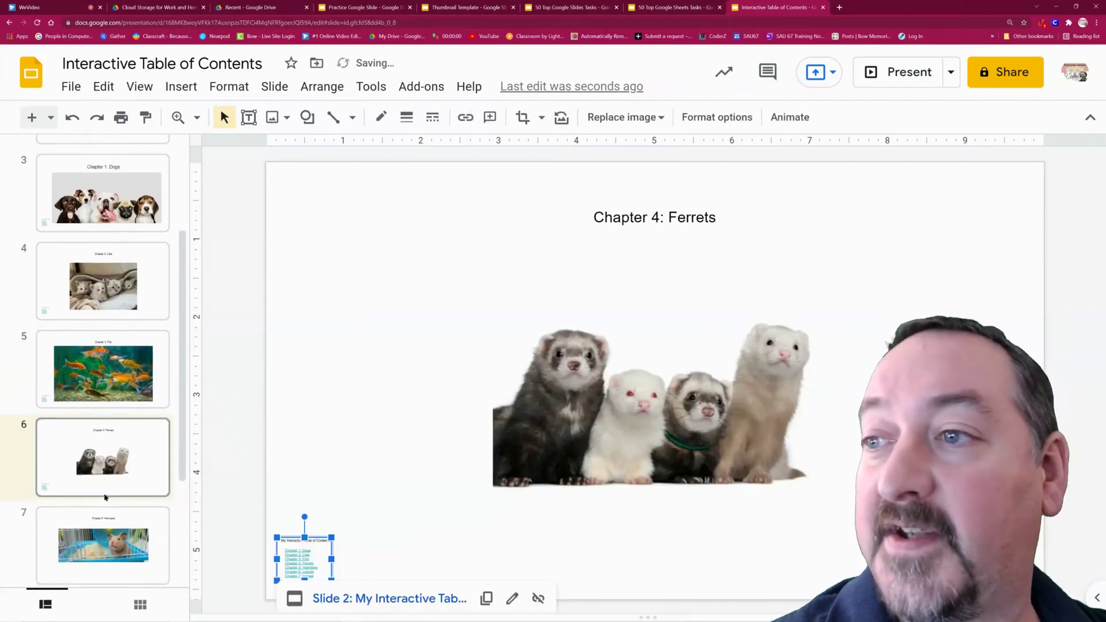
click(120, 493)
key(ctrl+v)
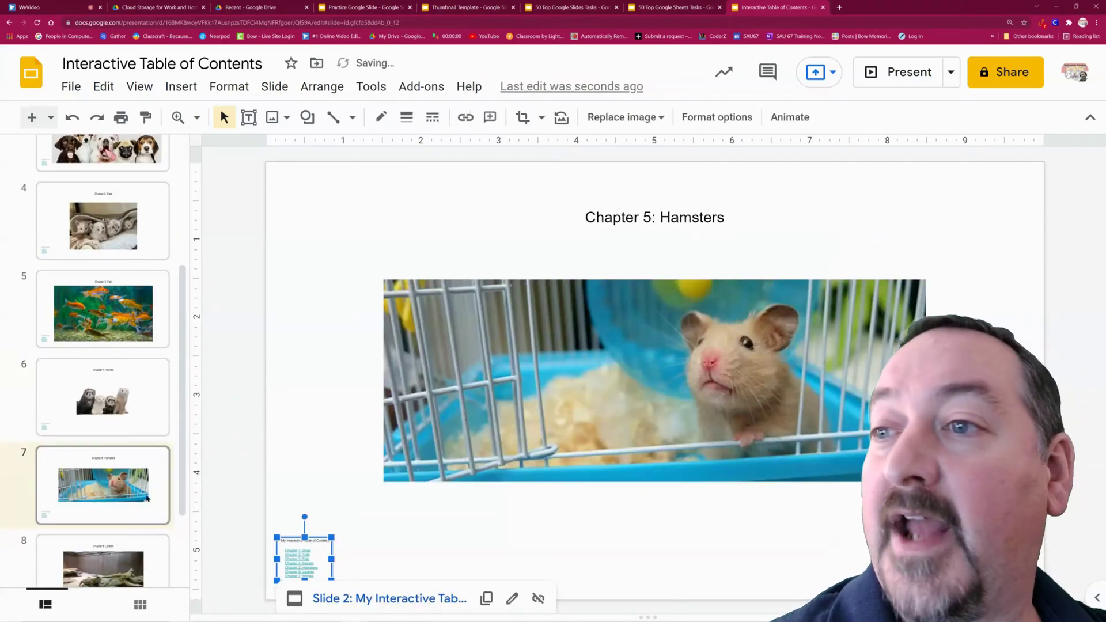
scroll(126, 507, down, 3)
click(138, 483)
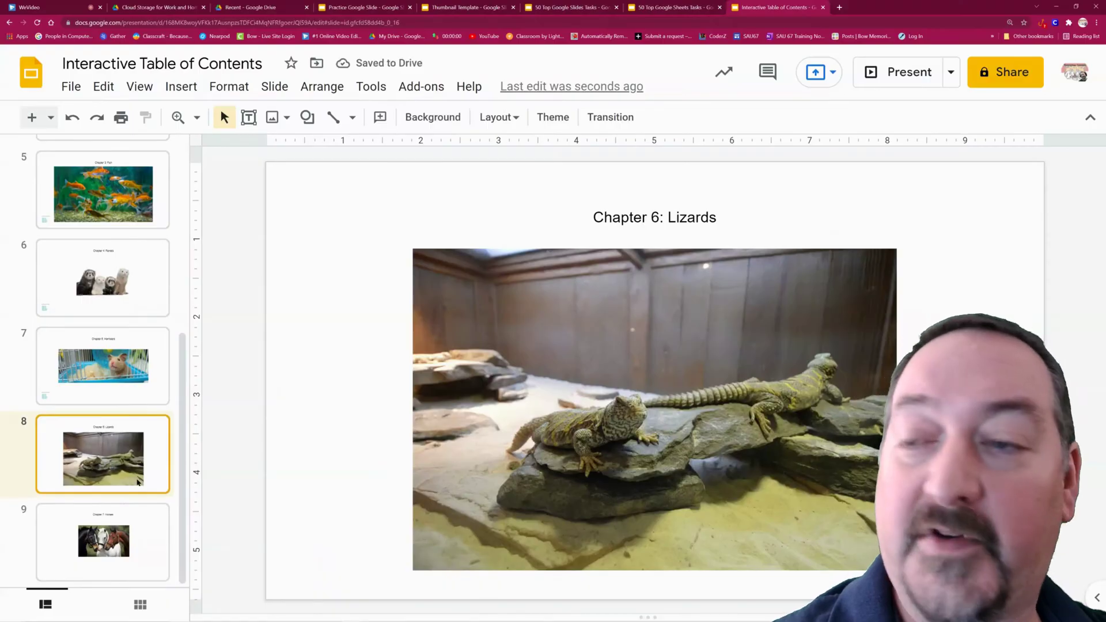